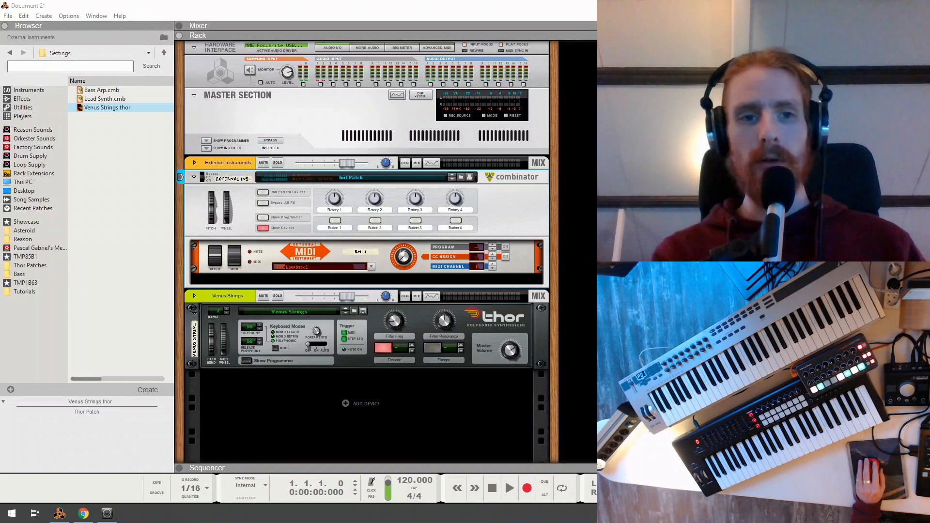
Step: Switch to loopMIDI and create a new loopback port named Loopback 2
{"action": "left_click", "coordinate": [107, 513]}
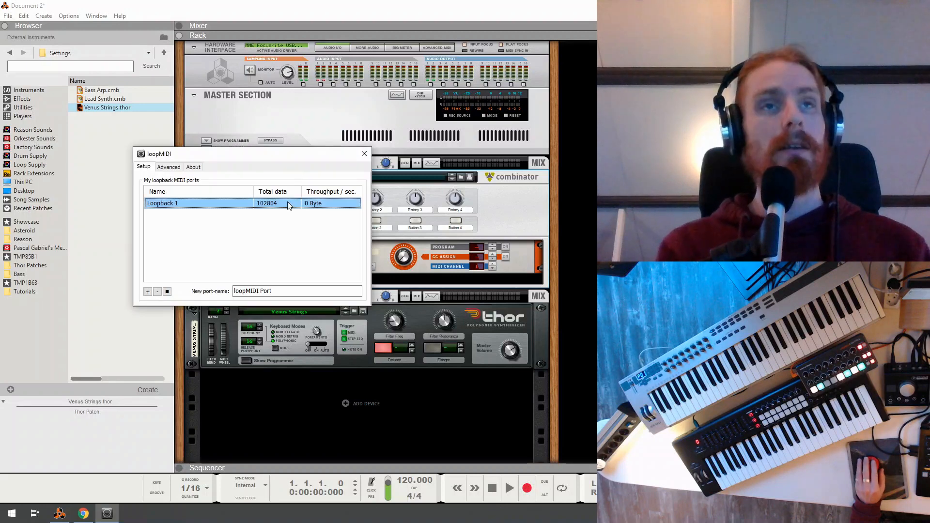
{"action": "left_click", "coordinate": [299, 291]}
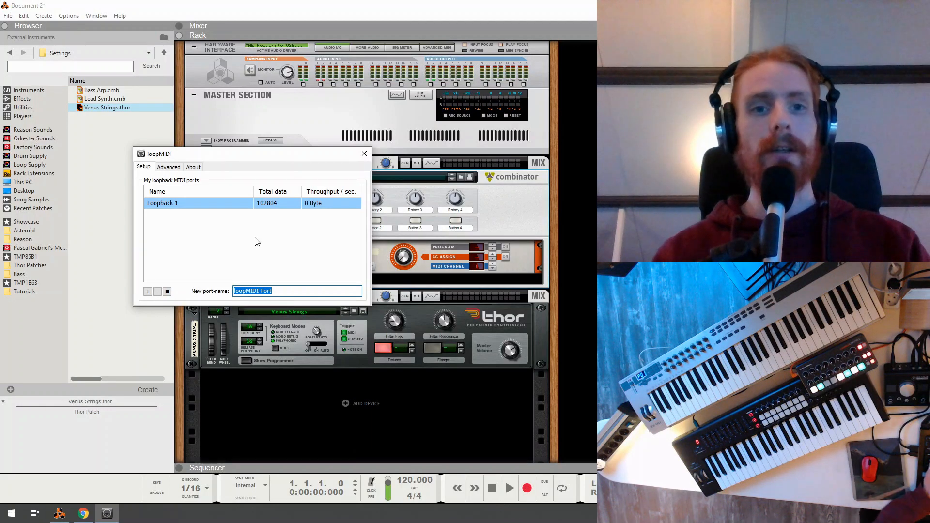
{"action": "type", "text": "Loopback 2"}
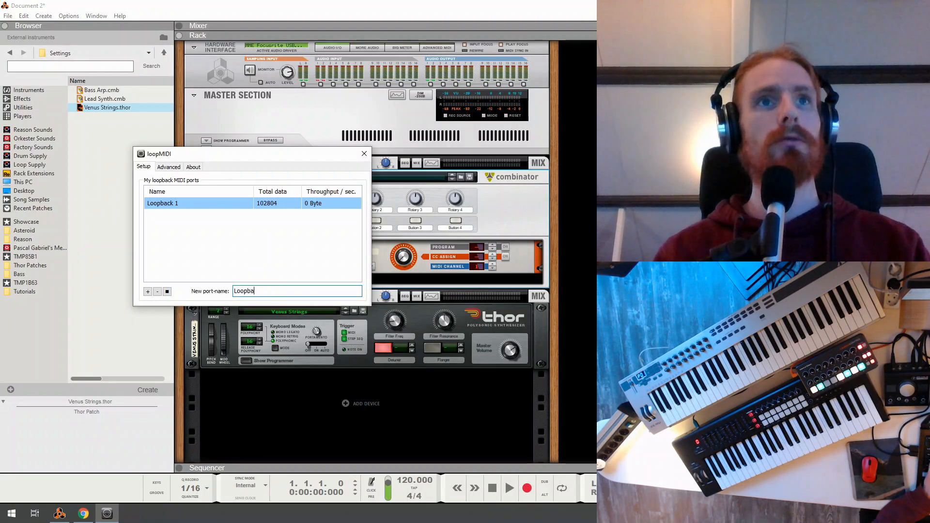
{"action": "left_click", "coordinate": [148, 292]}
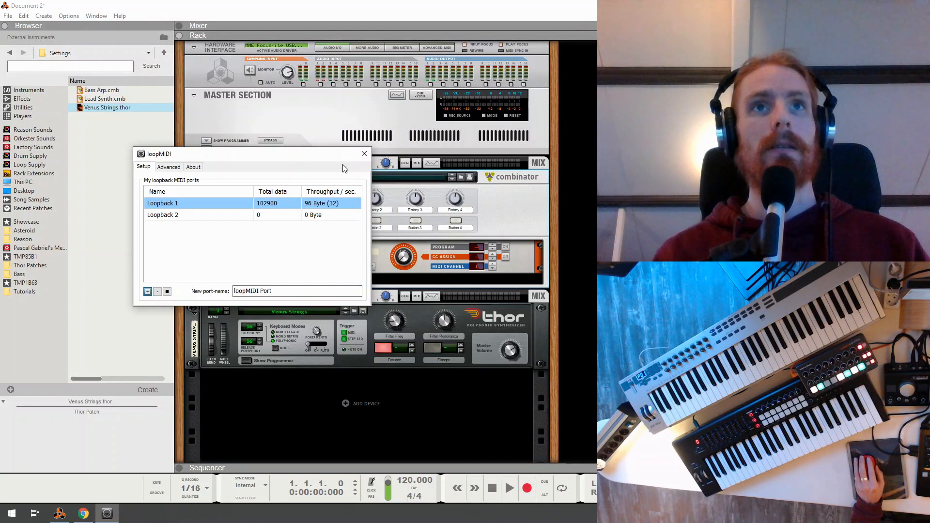
{"action": "left_click", "coordinate": [364, 13]}
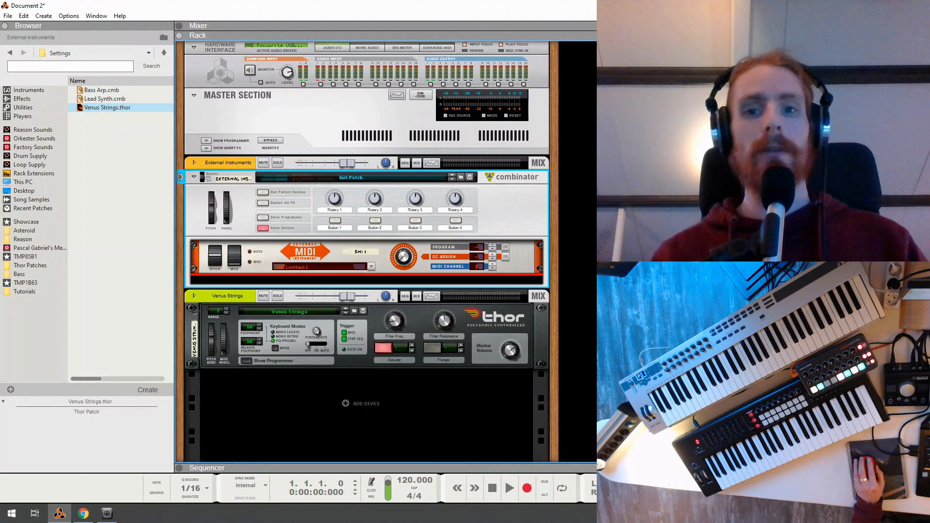
Step: Create another loopMIDI port named Loopback 3 and close the loopMIDI window
{"action": "left_click", "coordinate": [107, 513]}
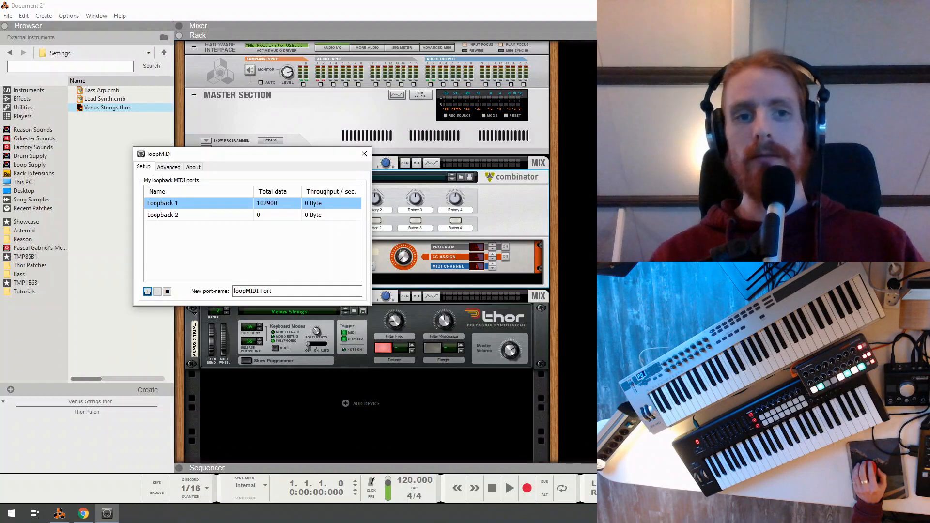
{"action": "triple_click", "coordinate": [283, 290]}
{"action": "key", "text": "BackSpace"}
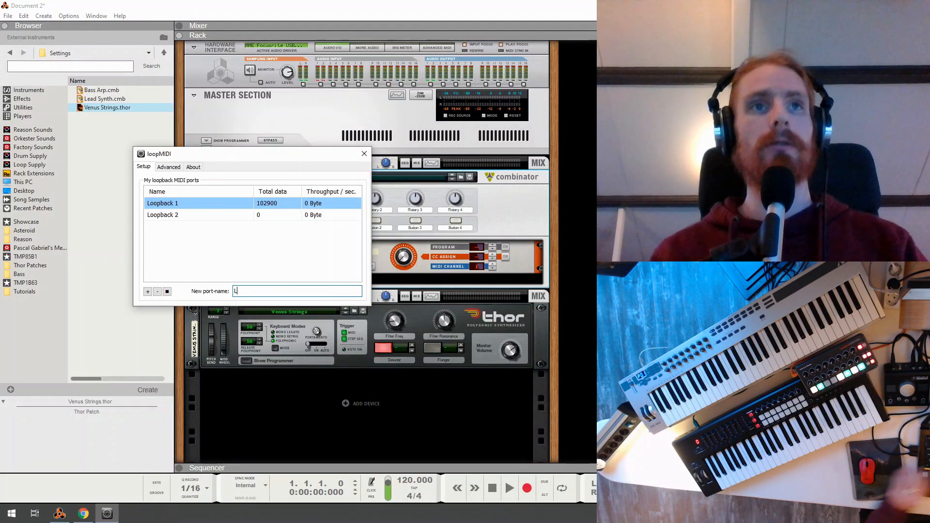
{"action": "type", "text": "Loopback 3"}
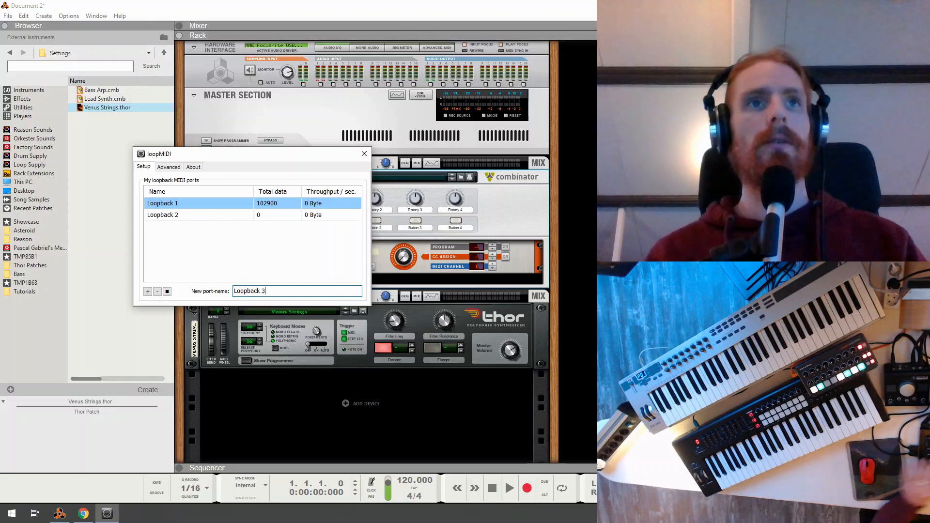
{"action": "left_click", "coordinate": [148, 291]}
{"action": "left_click", "coordinate": [366, 156]}
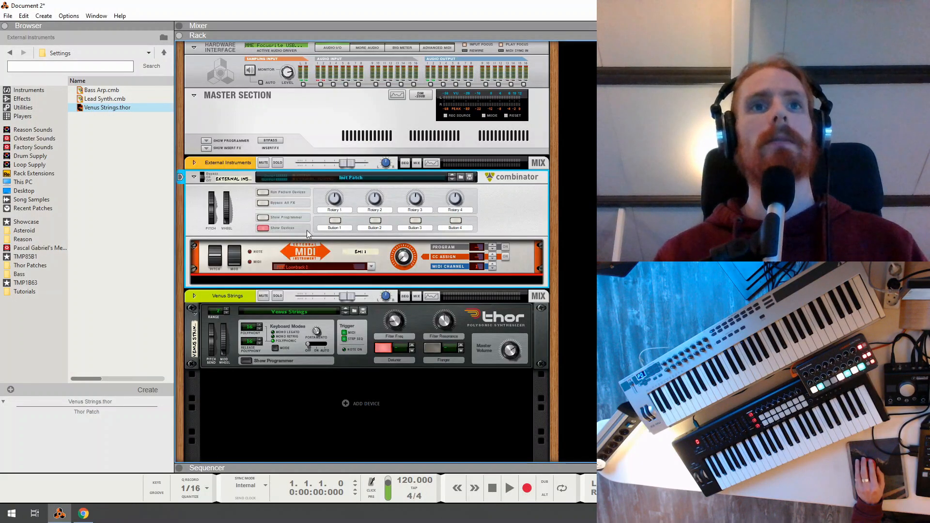
Step: Add a second External MIDI Instrument inside the External Instruments Combinator
{"action": "right_click", "coordinate": [286, 280]}
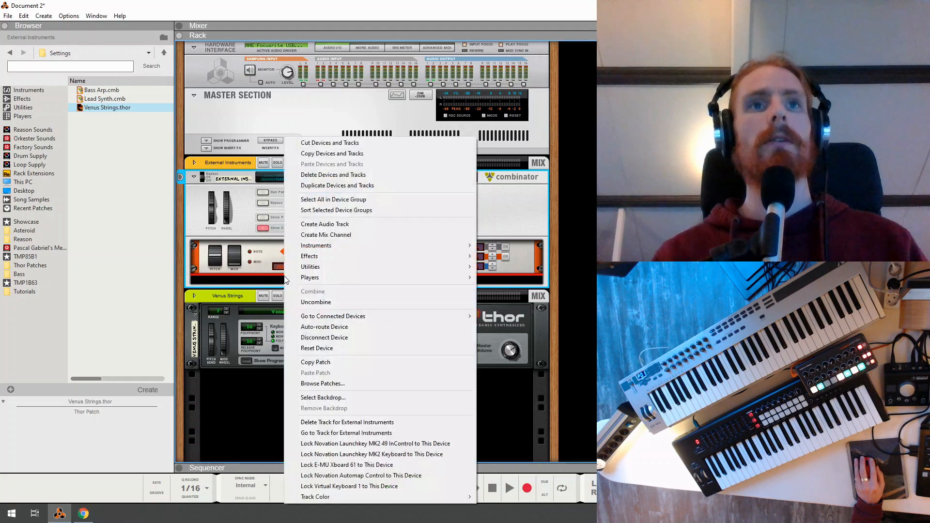
{"action": "right_click", "coordinate": [198, 282]}
{"action": "mouse_move", "coordinate": [247, 249]}
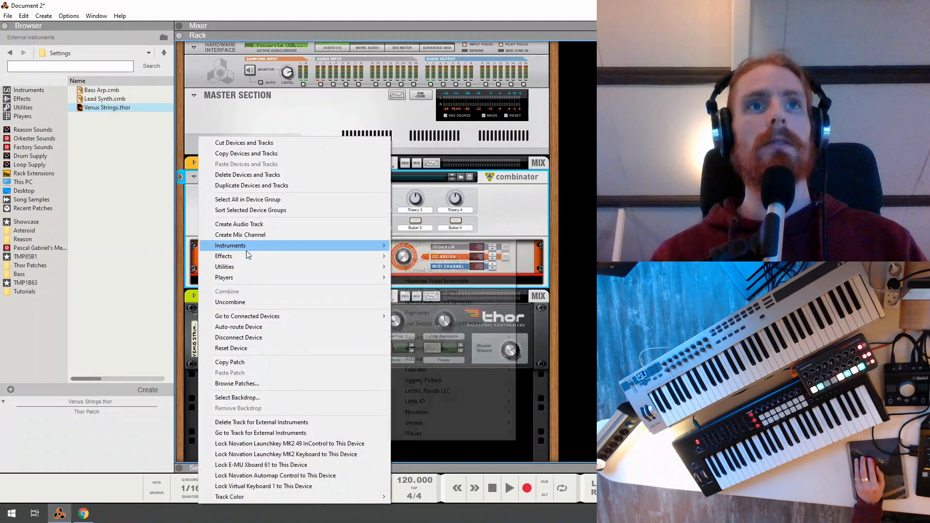
{"action": "mouse_move", "coordinate": [455, 338]}
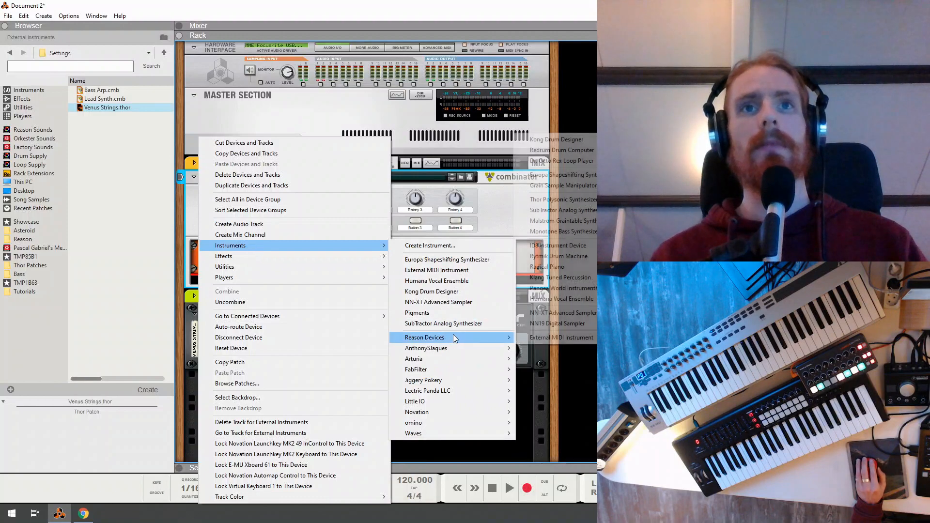
{"action": "left_click", "coordinate": [542, 338]}
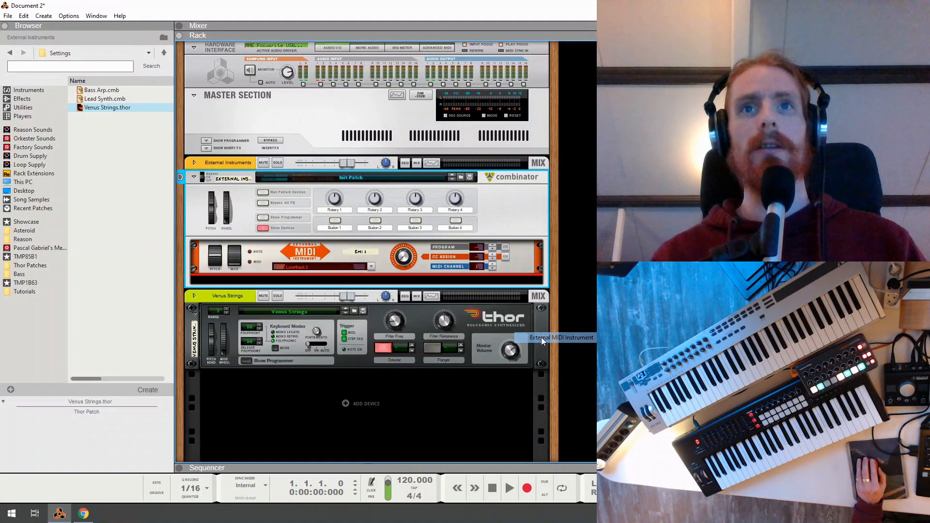
Step: Add a third External MIDI Instrument below the second one in the same Combinator
{"action": "right_click", "coordinate": [198, 309]}
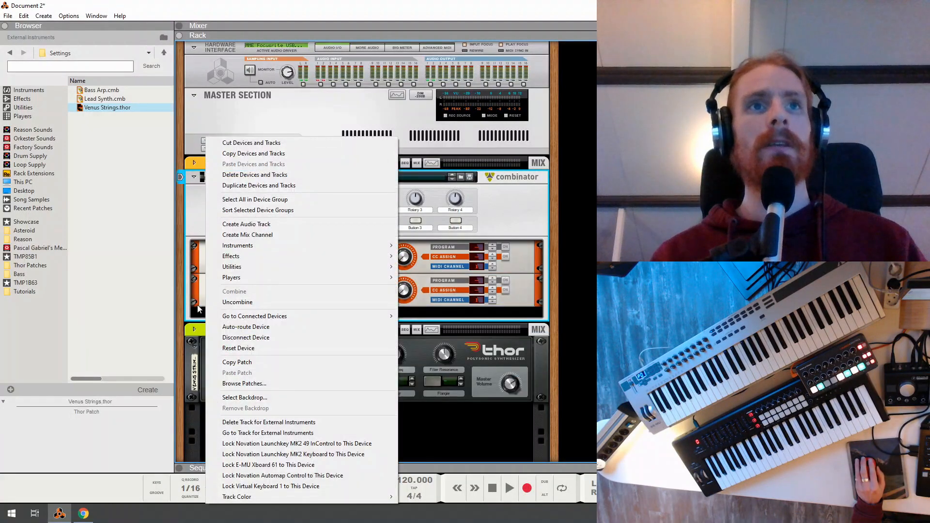
{"action": "right_click", "coordinate": [195, 317]}
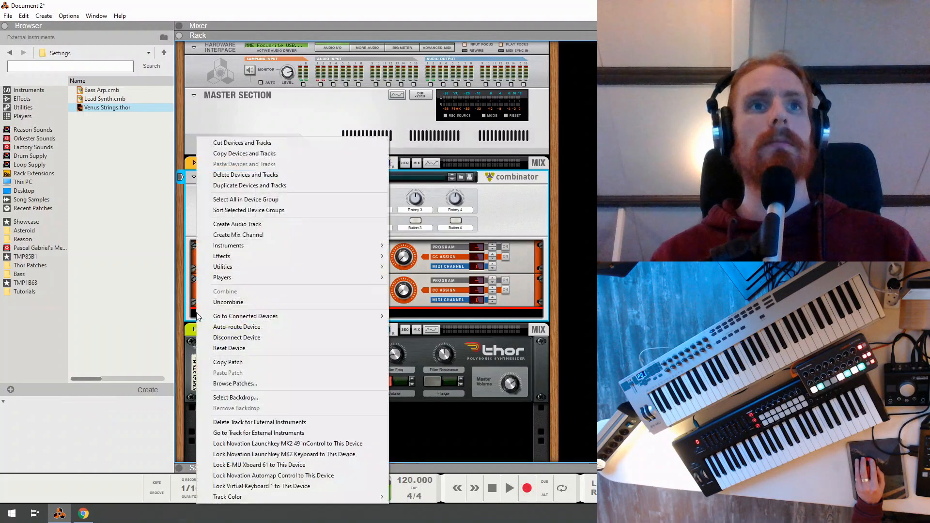
{"action": "mouse_move", "coordinate": [259, 249]}
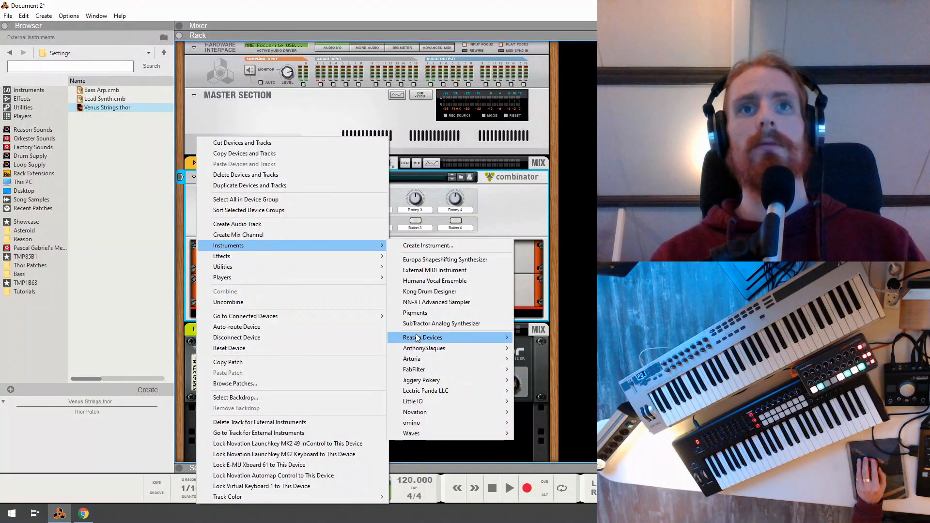
{"action": "mouse_move", "coordinate": [478, 348]}
{"action": "left_click", "coordinate": [543, 338]}
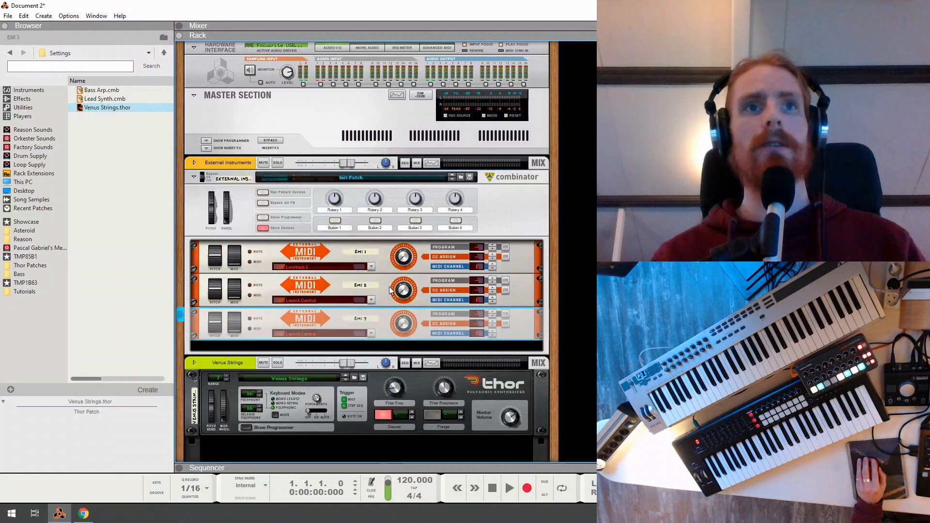
Step: Set the MIDI port of the second External MIDI Instrument to MME Loopback 2 and the third to MME Loopback 3
{"action": "left_click", "coordinate": [372, 300]}
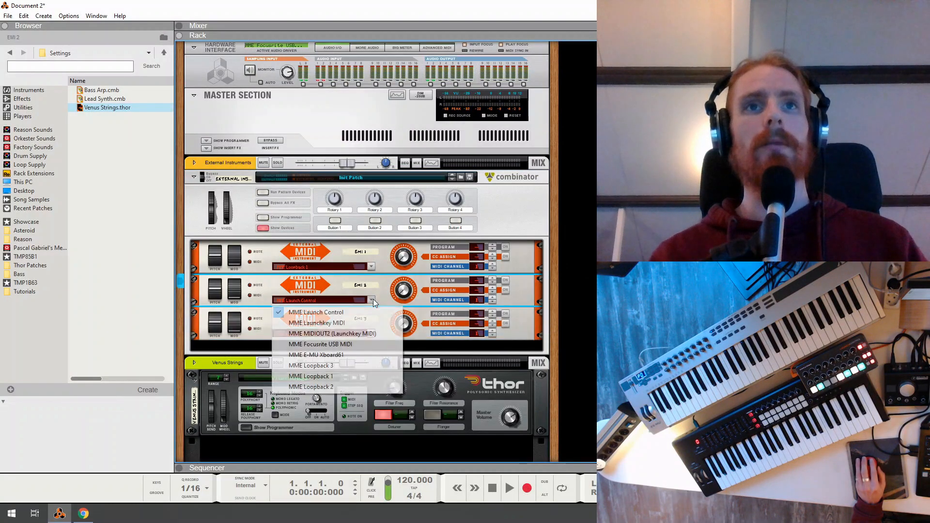
{"action": "left_click", "coordinate": [309, 387]}
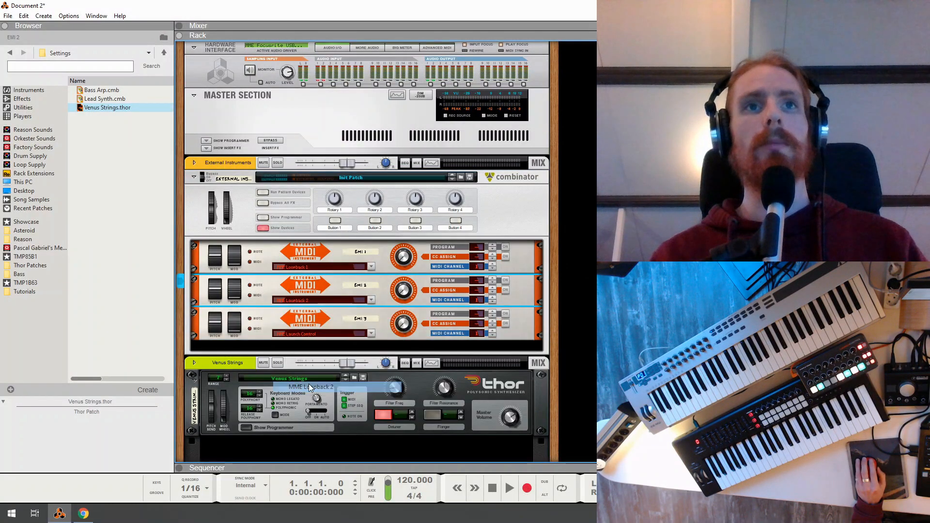
{"action": "left_click", "coordinate": [371, 335]}
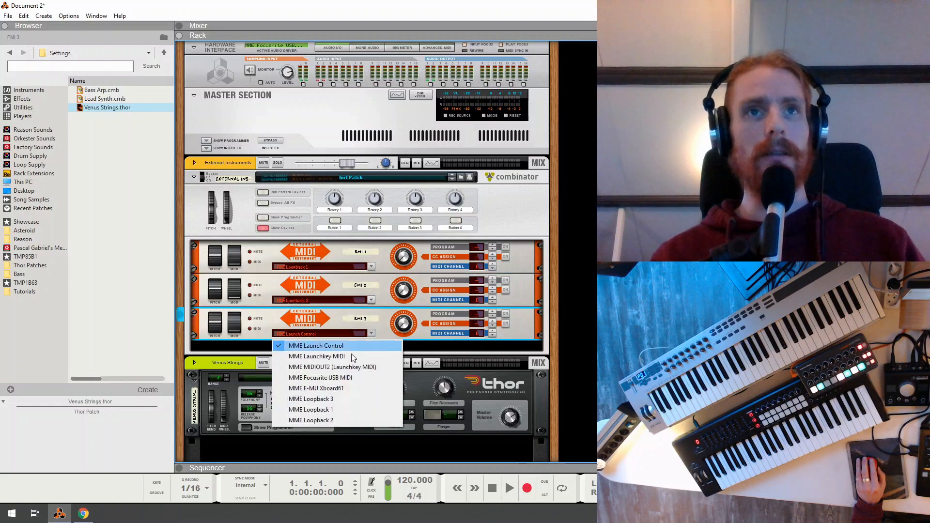
{"action": "left_click", "coordinate": [327, 401]}
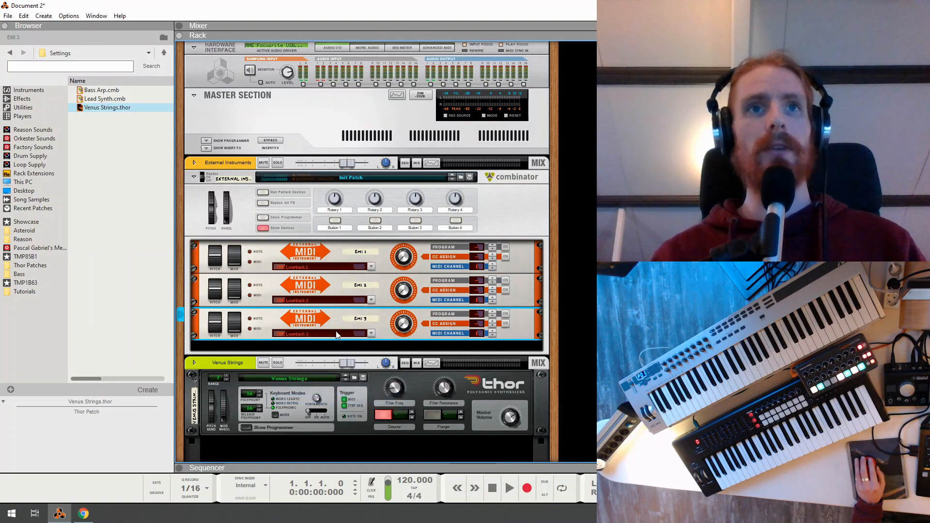
Step: Open the control surface preferences and select the Virtual Keyboard 1 entry in the surfaces list
{"action": "left_click", "coordinate": [23, 15]}
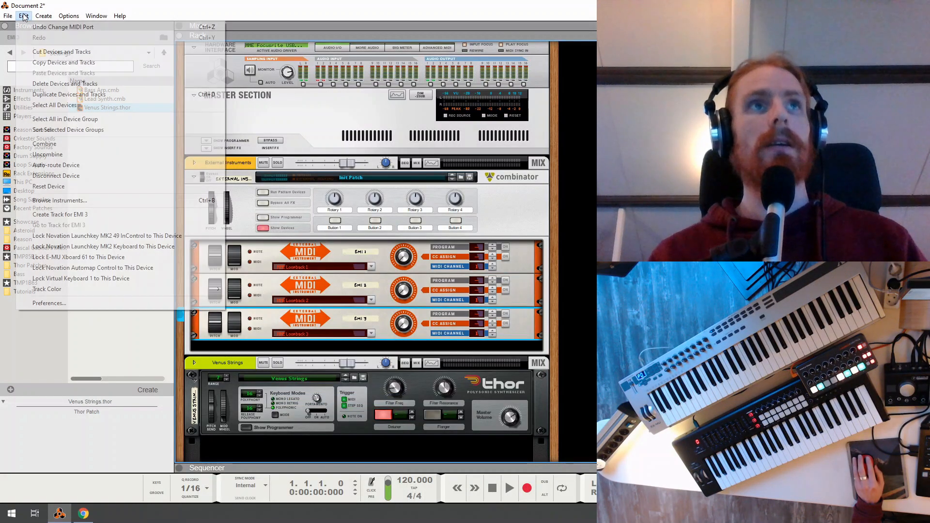
{"action": "left_click", "coordinate": [49, 304]}
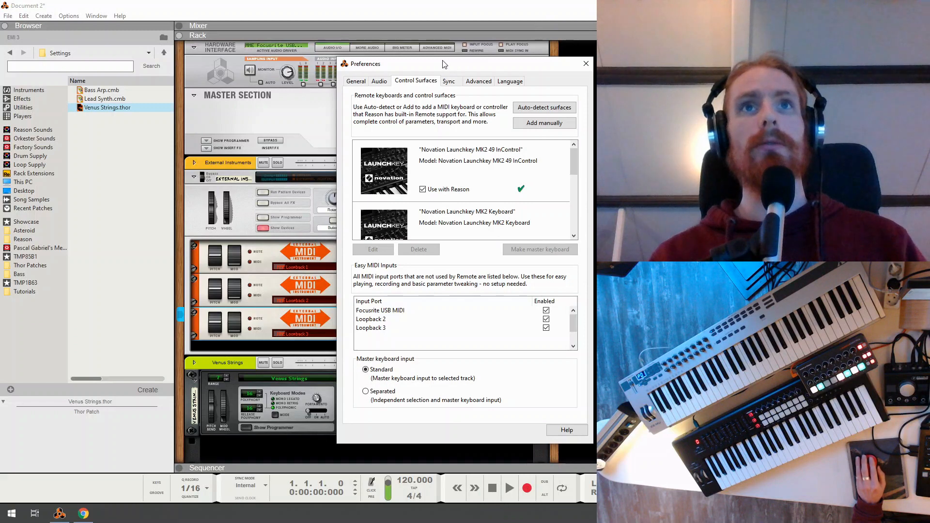
{"action": "left_click_drag", "start_coordinate": [444, 68], "coordinate": [396, 73]}
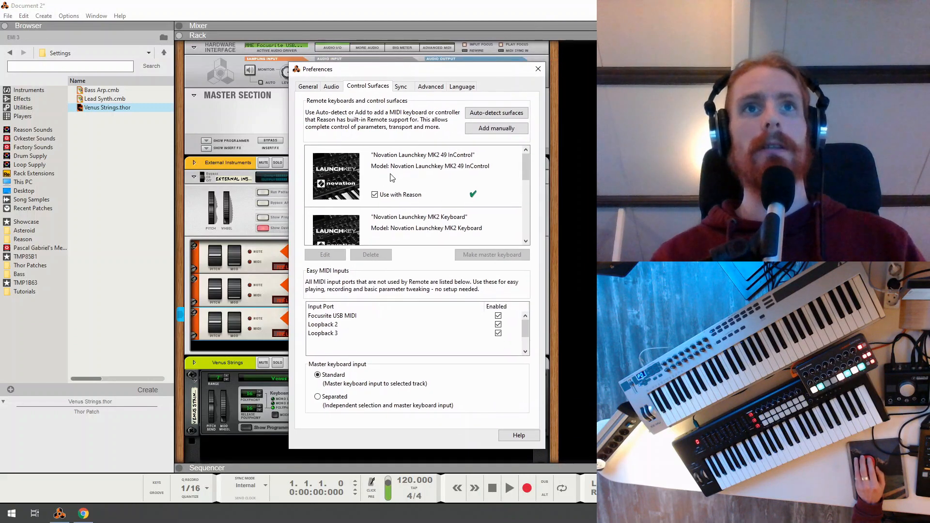
{"action": "scroll", "coordinate": [388, 209], "scroll_direction": "down", "scroll_amount": 5}
{"action": "left_click", "coordinate": [388, 209]}
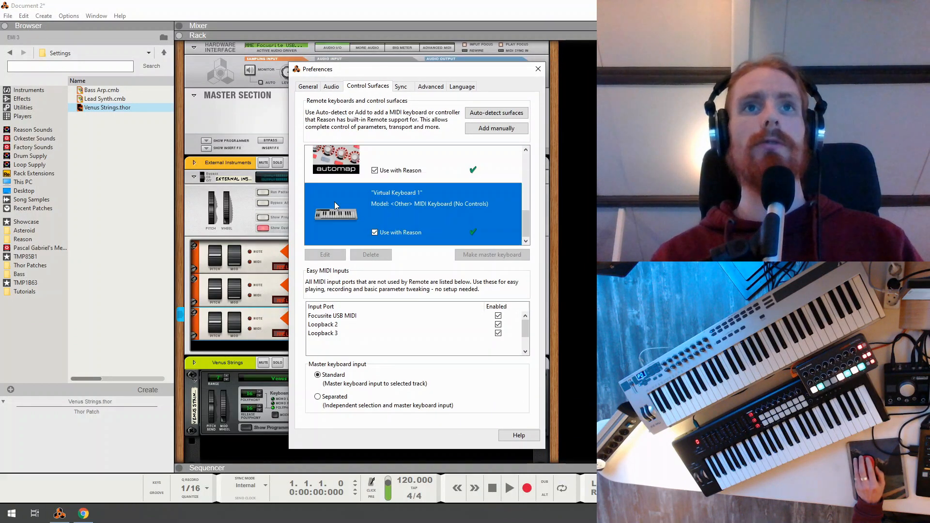
Step: Manually add a control surface with manufacturer <Other> and model MIDI Keyboard (No Controls)
{"action": "left_click", "coordinate": [496, 128]}
{"action": "left_click", "coordinate": [452, 174]}
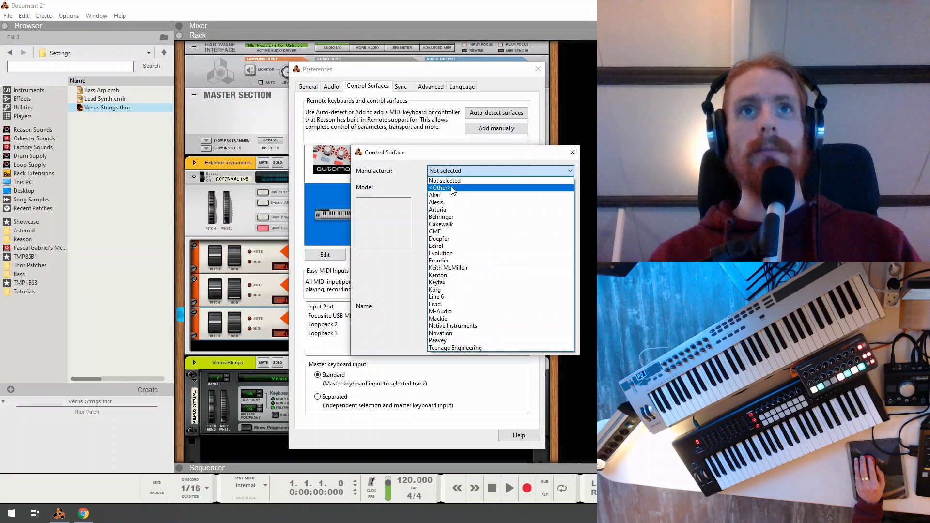
{"action": "left_click", "coordinate": [452, 180]}
{"action": "left_click", "coordinate": [454, 188]}
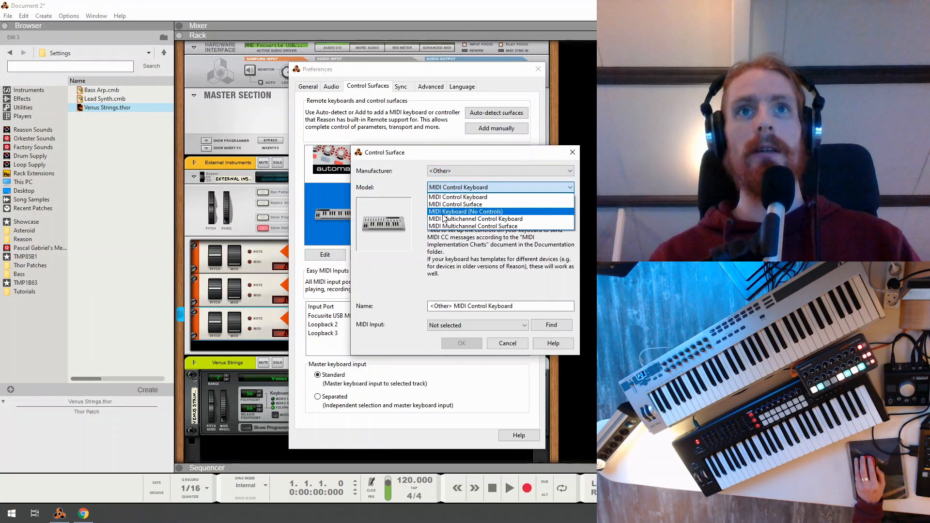
{"action": "left_click", "coordinate": [449, 173]}
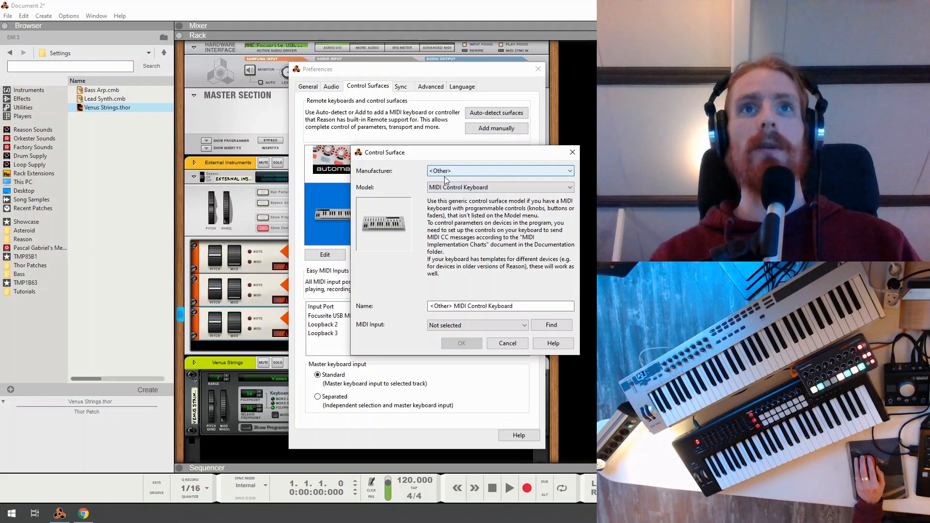
{"action": "left_click", "coordinate": [446, 188]}
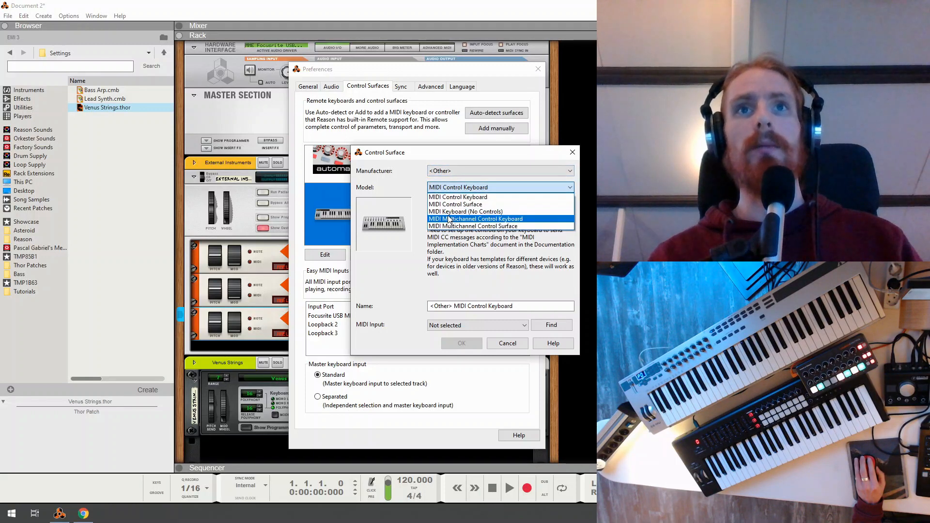
{"action": "left_click", "coordinate": [450, 212]}
Step: Name the surface Virtual Keyboard 2, assign Loopback 2 as its MIDI input, confirm it and remove its master keyboard role
{"action": "mouse_move", "coordinate": [536, 306]}
{"action": "left_mouse_down"}
{"action": "mouse_move", "coordinate": [432, 306]}
{"action": "mouse_move", "coordinate": [552, 308]}
{"action": "left_mouse_up"}
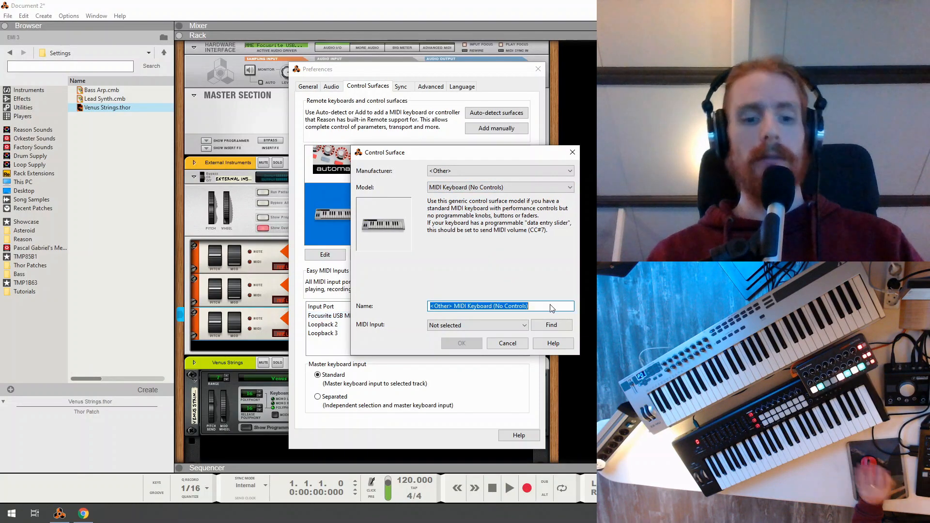
{"action": "type", "text": "Virtual Keyboard 2"}
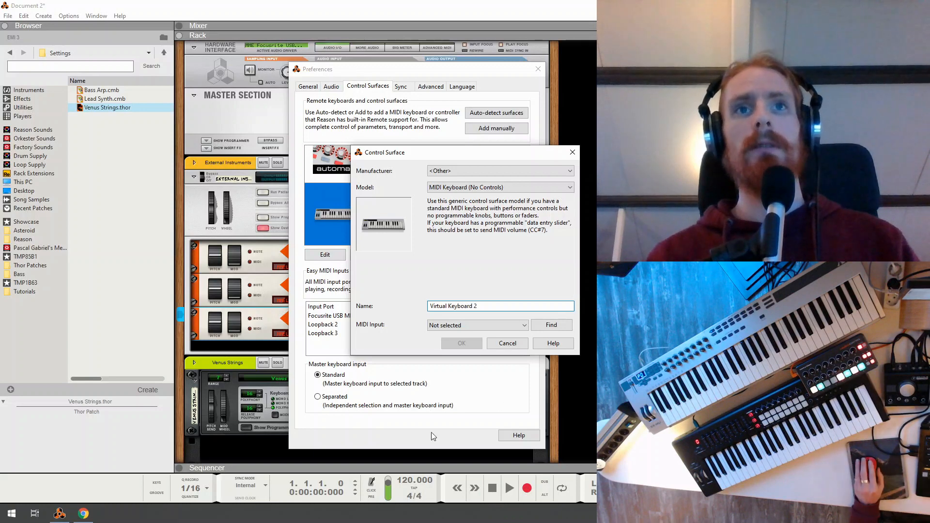
{"action": "left_click", "coordinate": [464, 329]}
{"action": "left_click", "coordinate": [456, 356]}
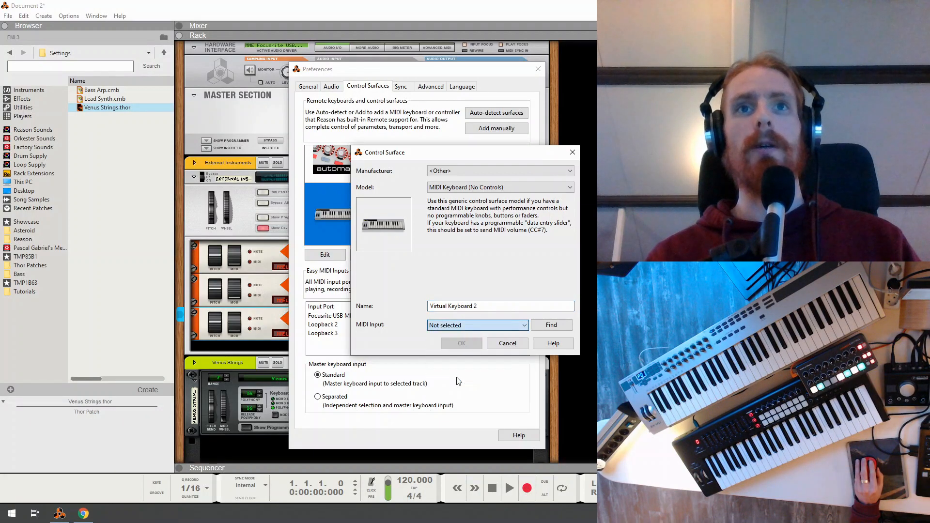
{"action": "left_click", "coordinate": [462, 344]}
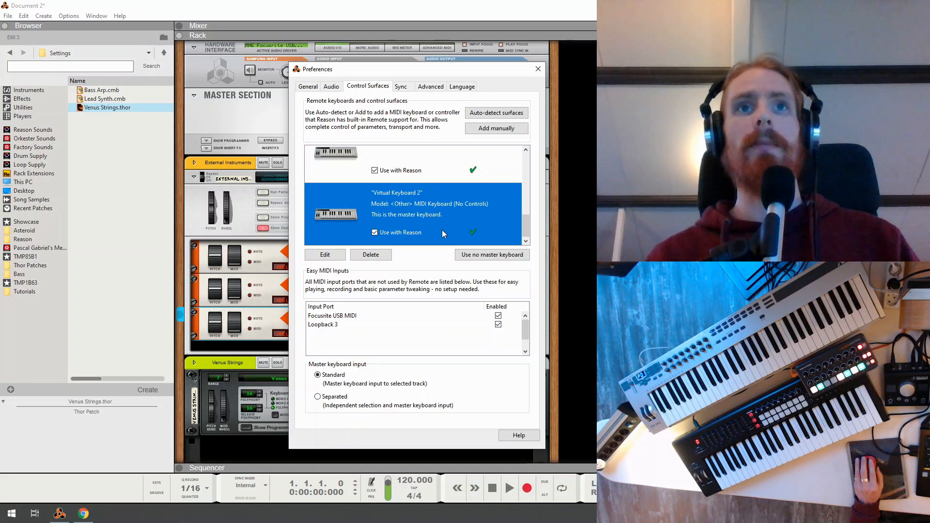
{"action": "left_click", "coordinate": [491, 256]}
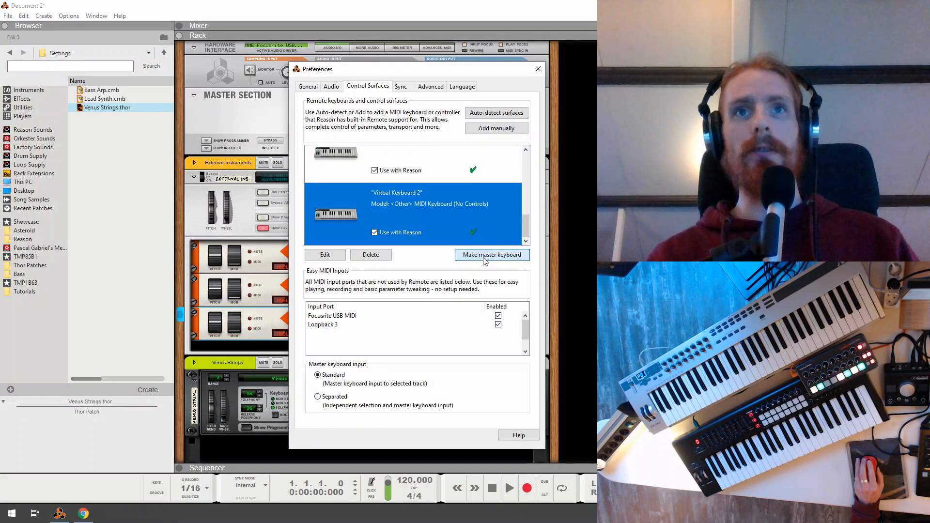
Step: Manually add another control surface with manufacturer <Other> and model MIDI Keyboard (No Controls)
{"action": "left_click", "coordinate": [497, 129]}
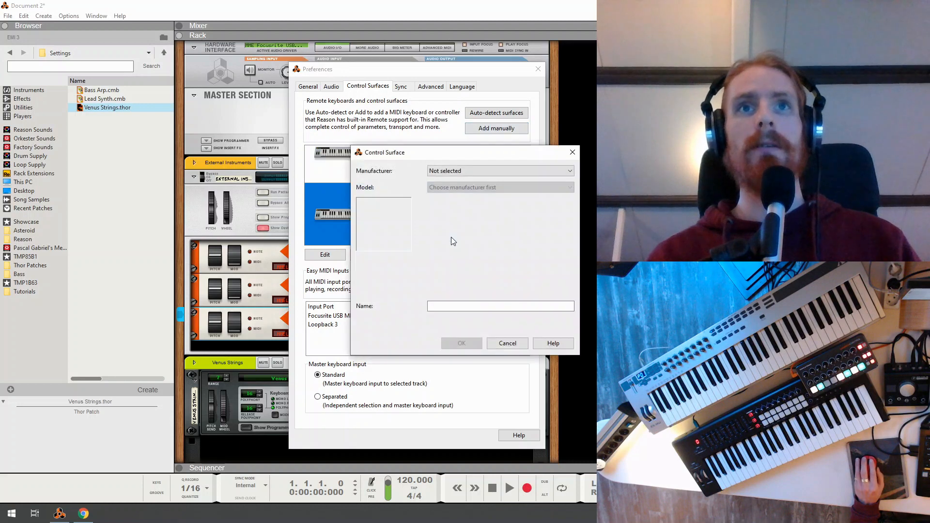
{"action": "left_click", "coordinate": [473, 170]}
{"action": "left_click", "coordinate": [450, 184]}
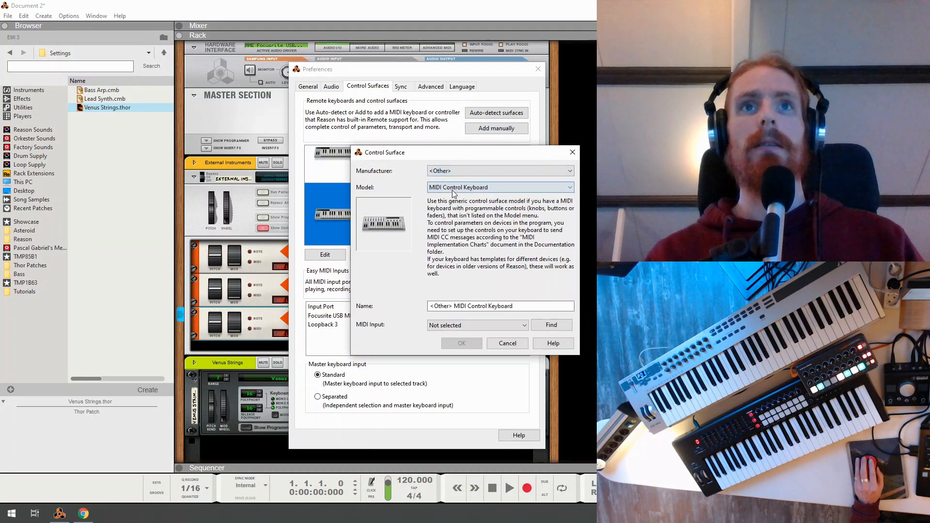
{"action": "left_click", "coordinate": [450, 187]}
{"action": "left_click", "coordinate": [463, 212]}
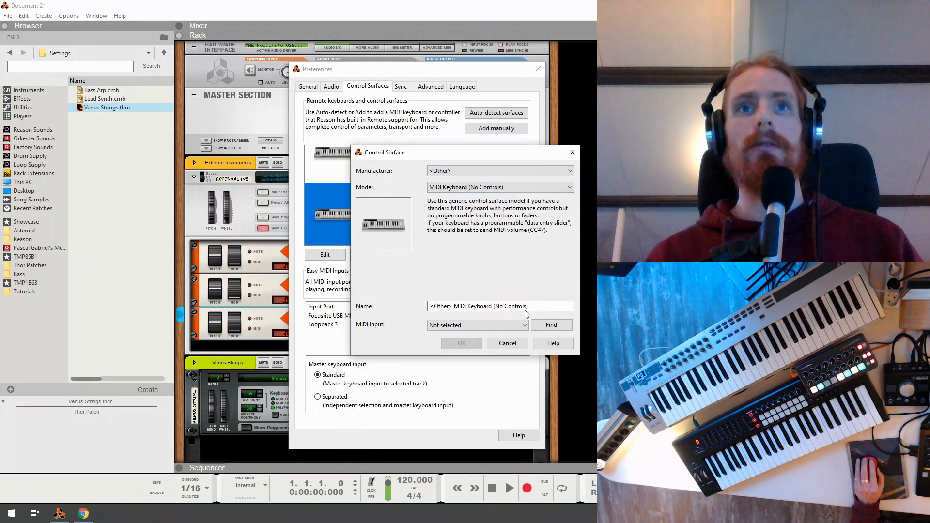
Step: Name the surface Virtual Keyboard 3, assign Loopback 3 as its MIDI input, confirm it and close the preferences
{"action": "triple_click", "coordinate": [491, 307]}
{"action": "type", "text": "Virt"}
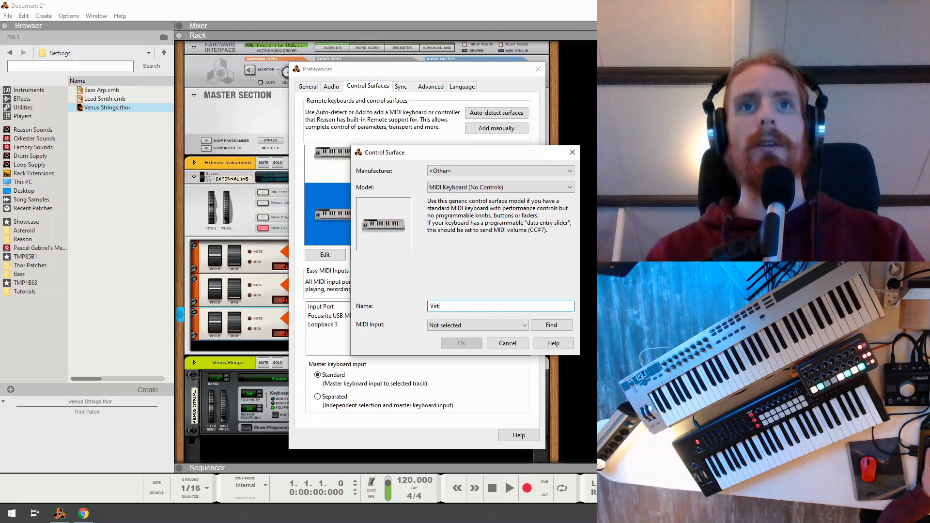
{"action": "type", "text": "ual Keyboard 3"}
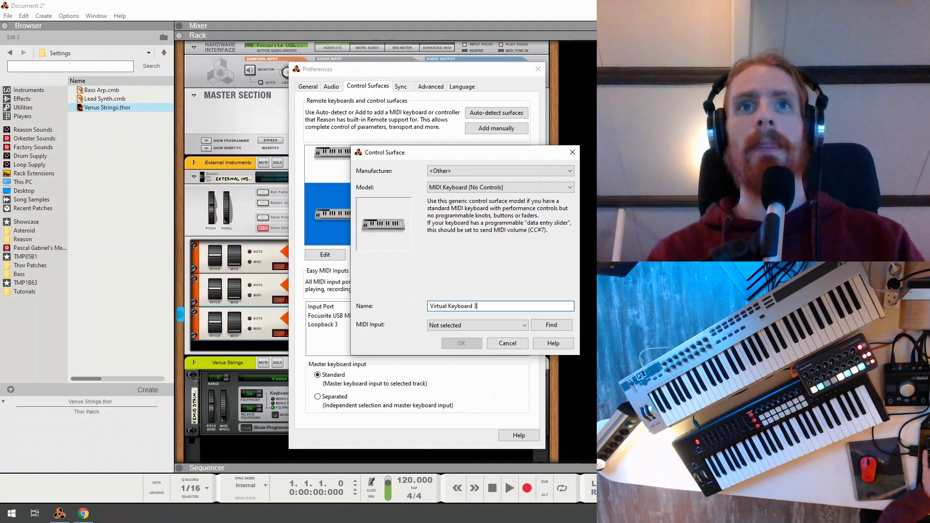
{"action": "left_click", "coordinate": [465, 325]}
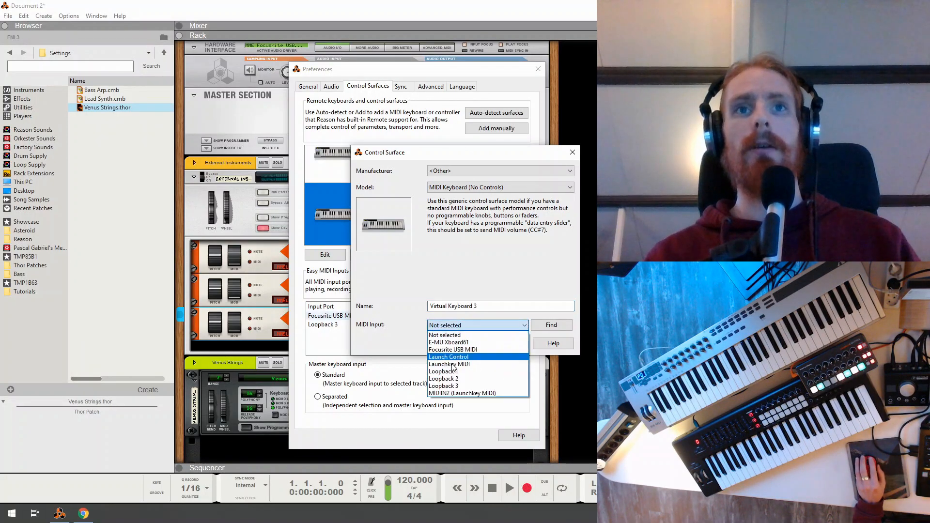
{"action": "left_click", "coordinate": [468, 386]}
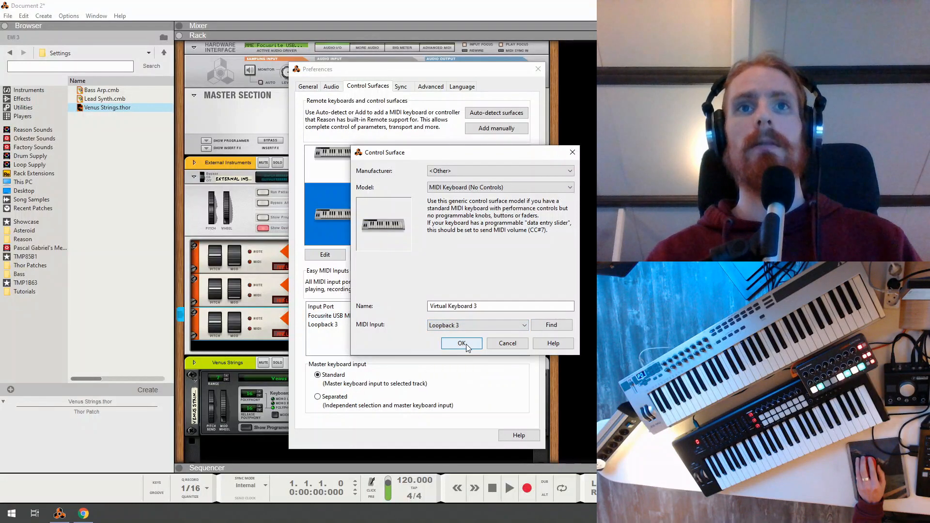
{"action": "left_click", "coordinate": [462, 343]}
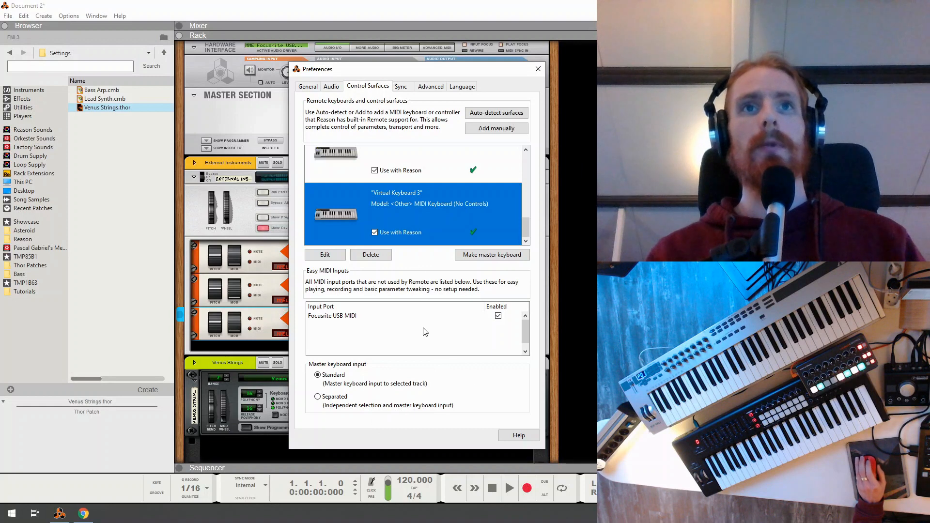
{"action": "left_click", "coordinate": [539, 71]}
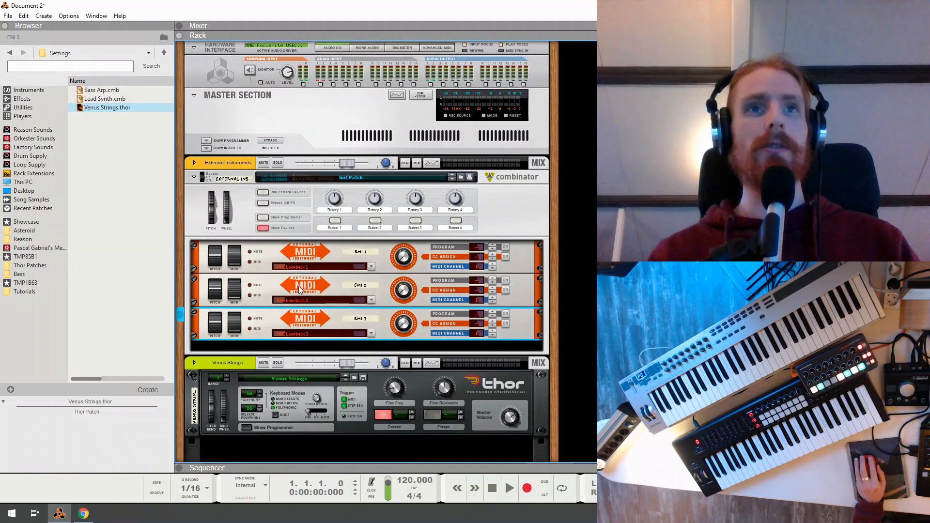
Step: Load the Bass Arp.cmb patch from the browser into the empty rack space below Venus Strings
{"action": "scroll", "coordinate": [286, 324], "scroll_direction": "down", "scroll_amount": 3}
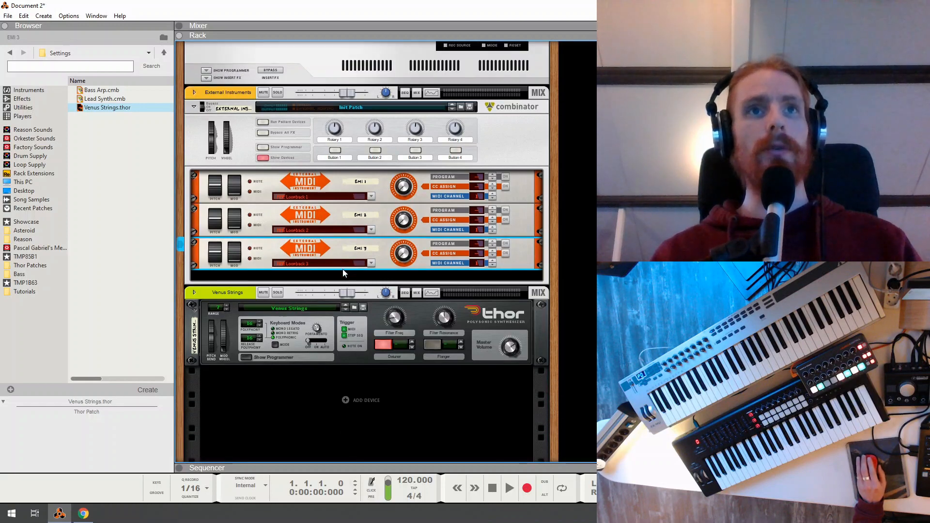
{"action": "right_click", "coordinate": [298, 415]}
{"action": "left_click", "coordinate": [212, 411]}
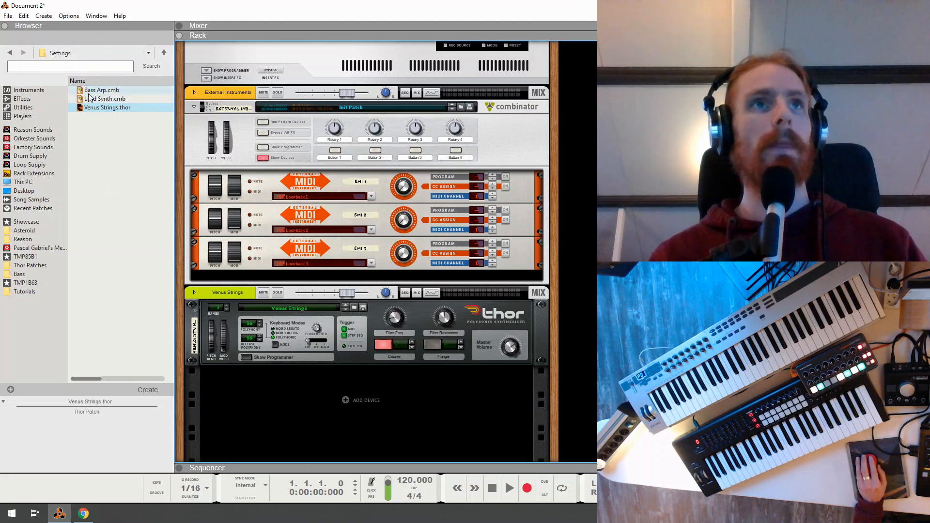
{"action": "left_click_drag", "start_coordinate": [91, 92], "coordinate": [293, 409]}
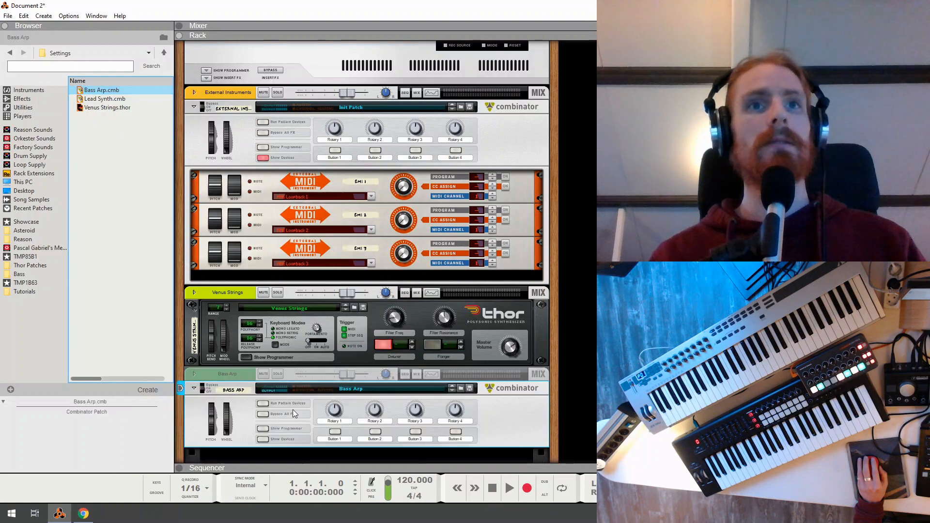
Step: Show the devices inside the Bass Arp Combinator and fold its Thor and Scream 4 units
{"action": "left_click", "coordinate": [263, 359]}
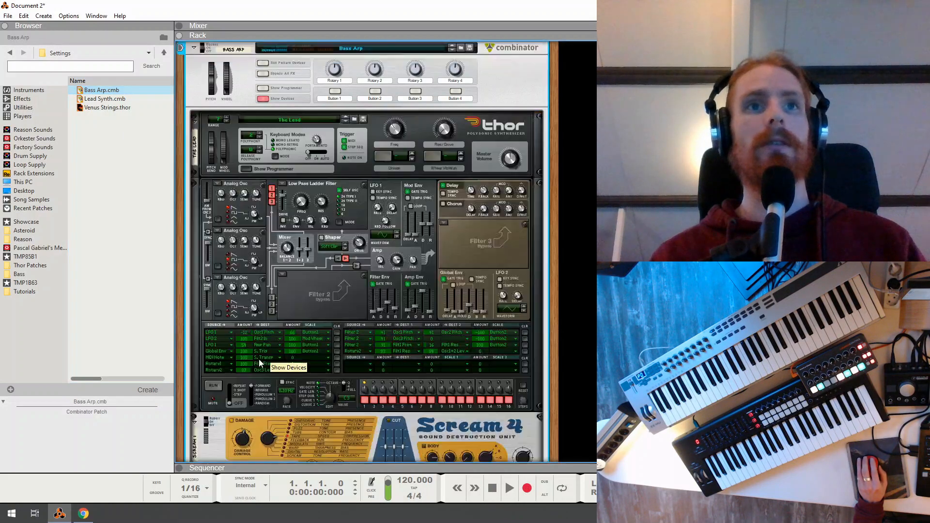
{"action": "scroll", "coordinate": [210, 219], "scroll_direction": "up", "scroll_amount": 5}
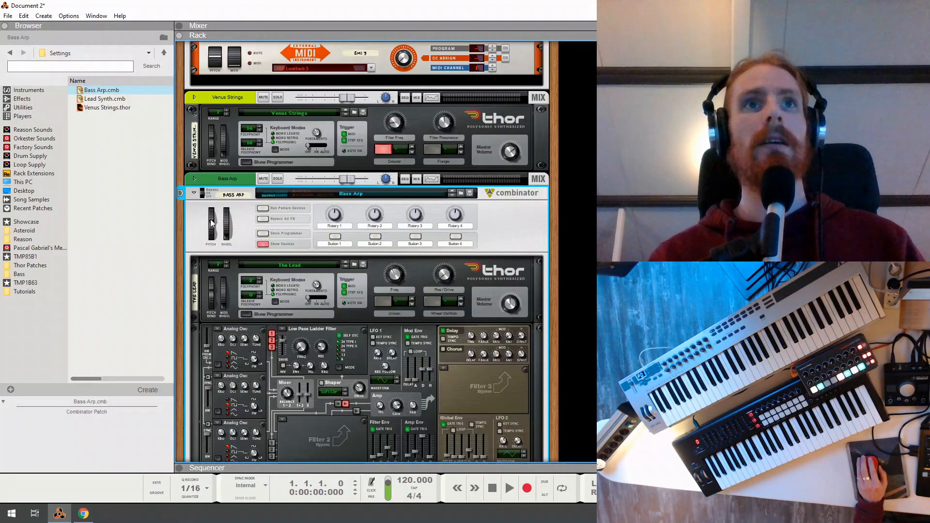
{"action": "left_click", "coordinate": [196, 269]}
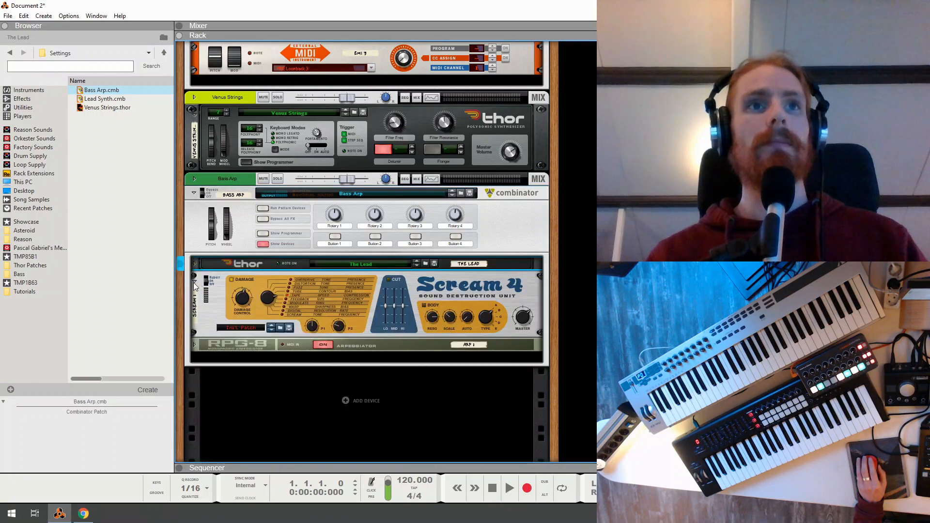
{"action": "left_click", "coordinate": [195, 283]}
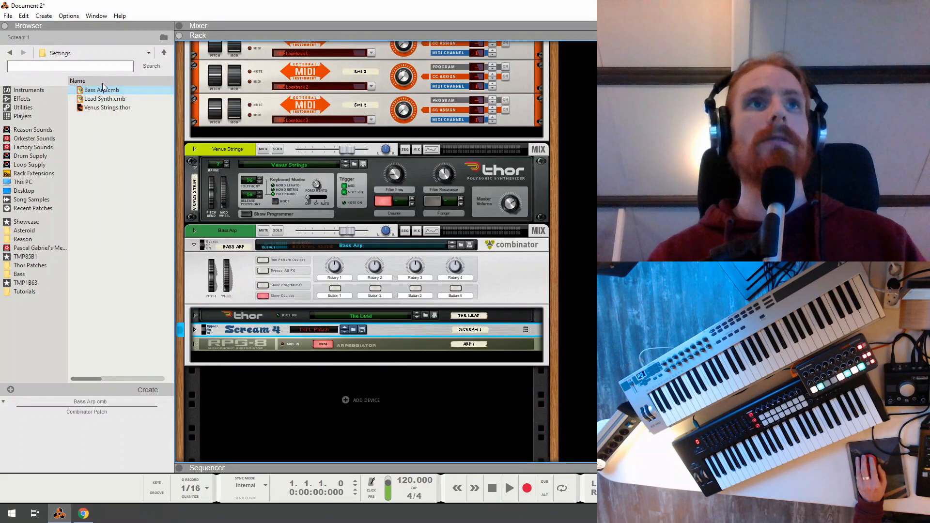
Step: Load Lead Synth.cmb below the Bass Arp Combinator and show its devices with Europa, both RV7000s and the Maximizer folded
{"action": "mouse_move", "coordinate": [105, 99]}
{"action": "left_mouse_down"}
{"action": "mouse_move", "coordinate": [209, 329]}
{"action": "mouse_move", "coordinate": [251, 394]}
{"action": "left_mouse_up"}
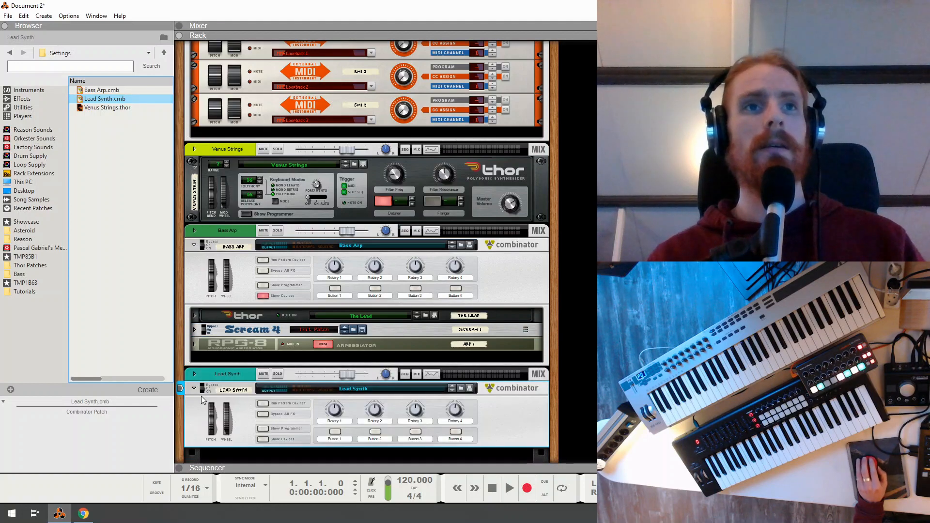
{"action": "left_click", "coordinate": [262, 440]}
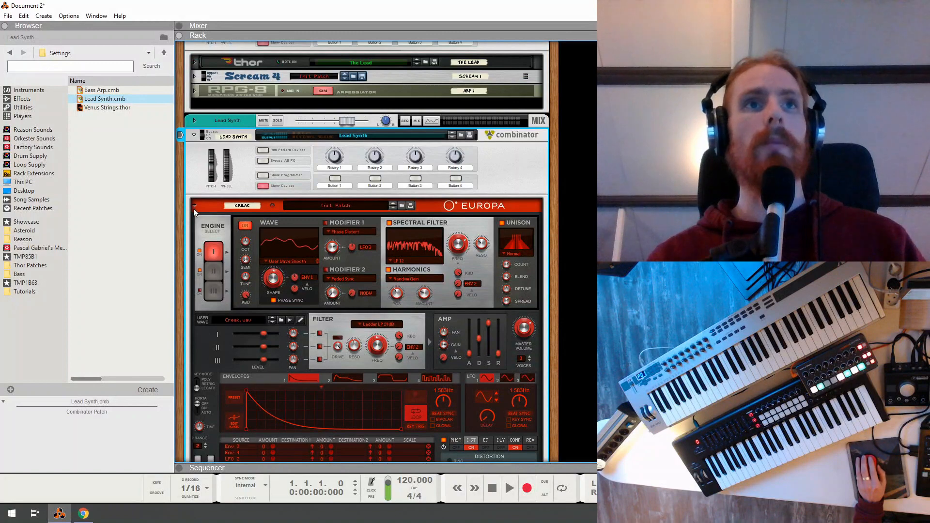
{"action": "left_click", "coordinate": [194, 207]}
{"action": "left_click", "coordinate": [196, 223]}
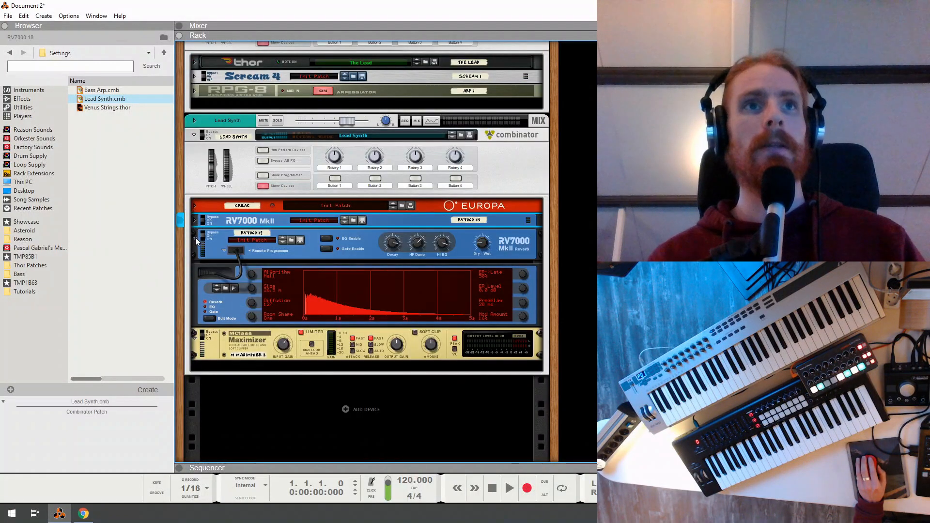
{"action": "left_click", "coordinate": [196, 238]}
{"action": "left_click", "coordinate": [195, 324]}
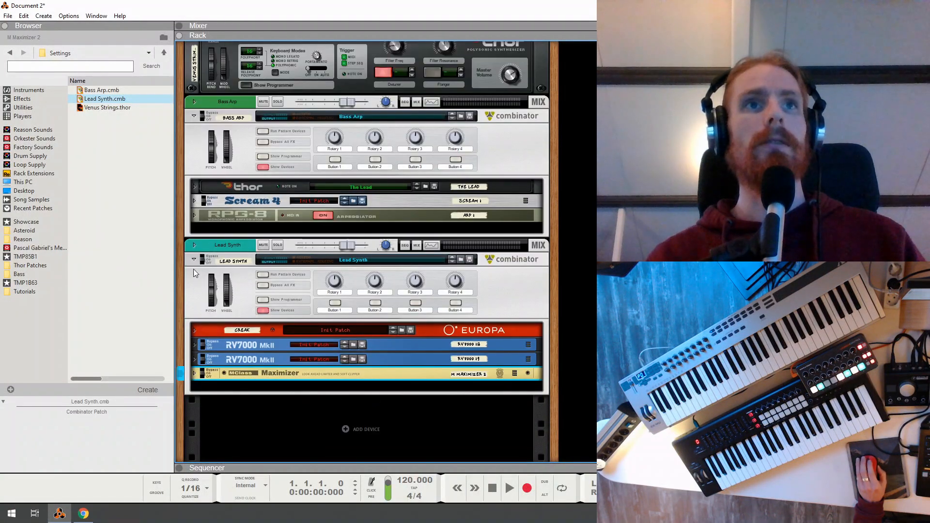
Step: Select the Lead Synth Combinator and the Bass Arp Combinator in turn to audition their sounds from the master keyboard
{"action": "left_click", "coordinate": [199, 285]}
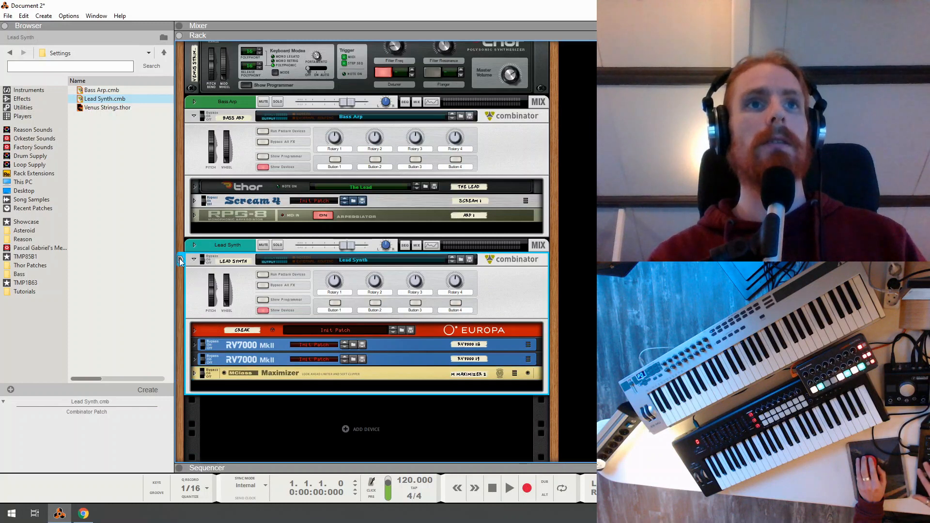
{"action": "left_click", "coordinate": [180, 260]}
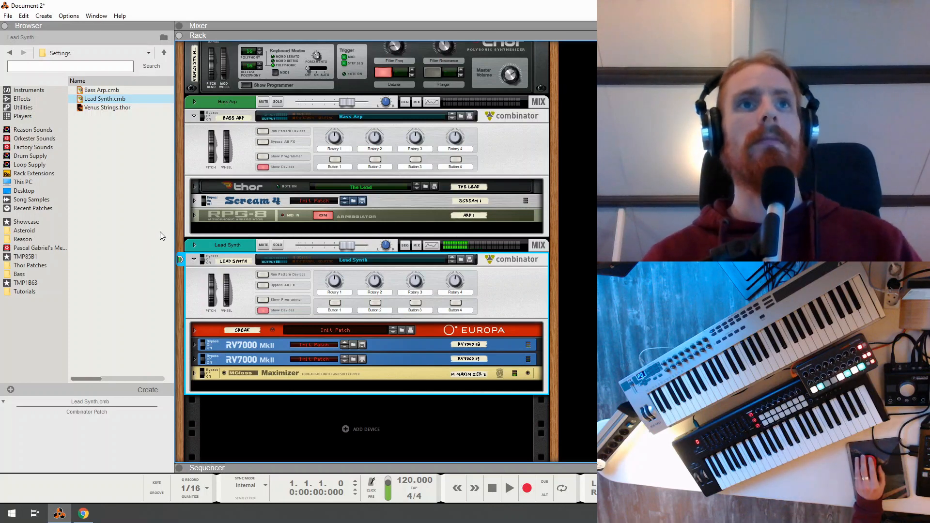
{"action": "scroll", "coordinate": [217, 324], "scroll_direction": "up", "scroll_amount": 3}
{"action": "left_click", "coordinate": [193, 238]}
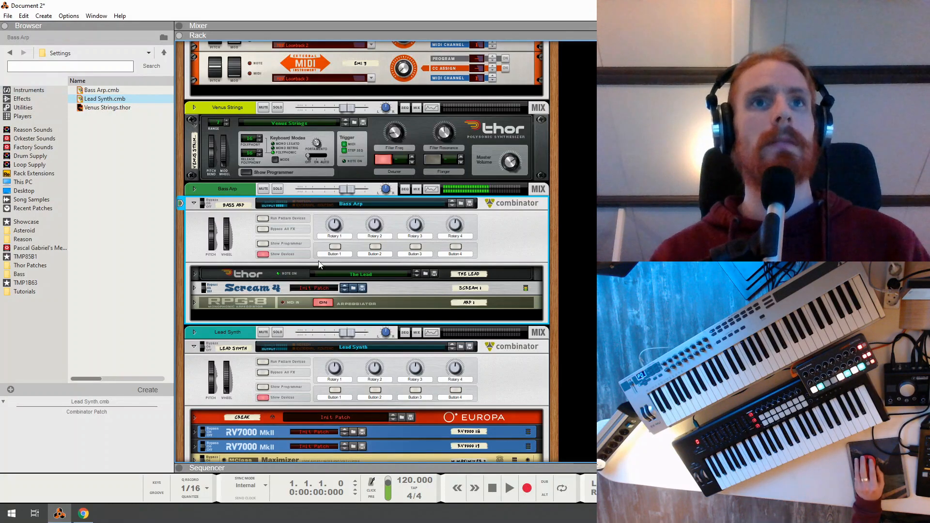
Step: Unfold the RPG-8 arpeggiator in Bass Arp and lock Virtual Keyboard 2 to the Bass Arp Combinator
{"action": "left_click", "coordinate": [195, 302]}
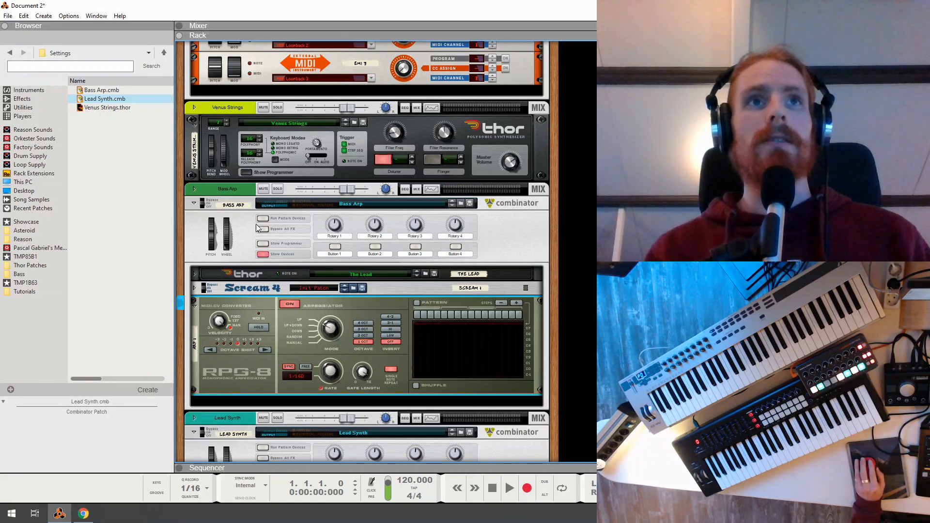
{"action": "left_click", "coordinate": [191, 237]}
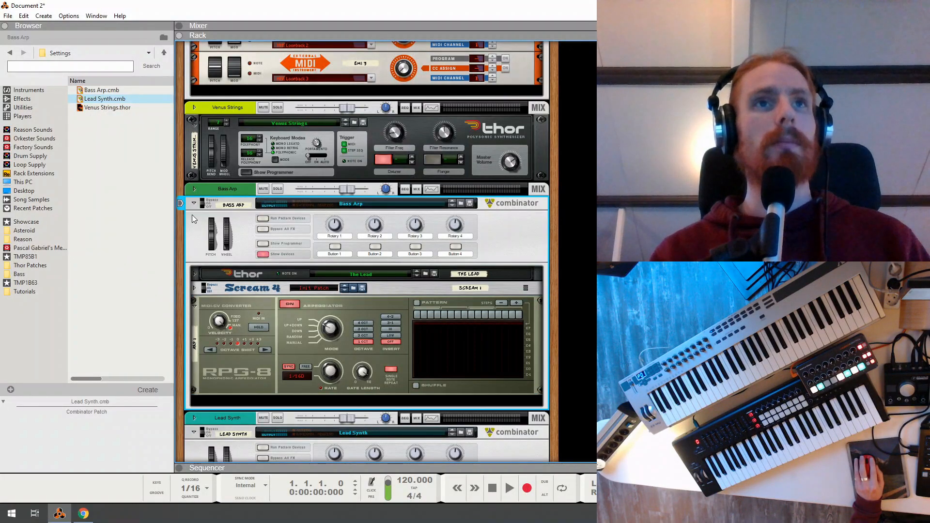
{"action": "scroll", "coordinate": [192, 216], "scroll_direction": "up", "scroll_amount": 2}
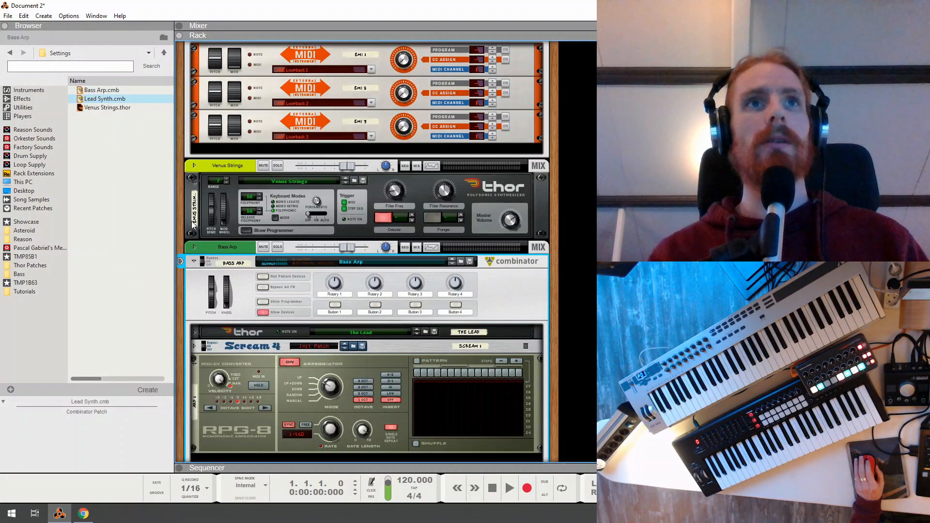
{"action": "right_click", "coordinate": [197, 283]}
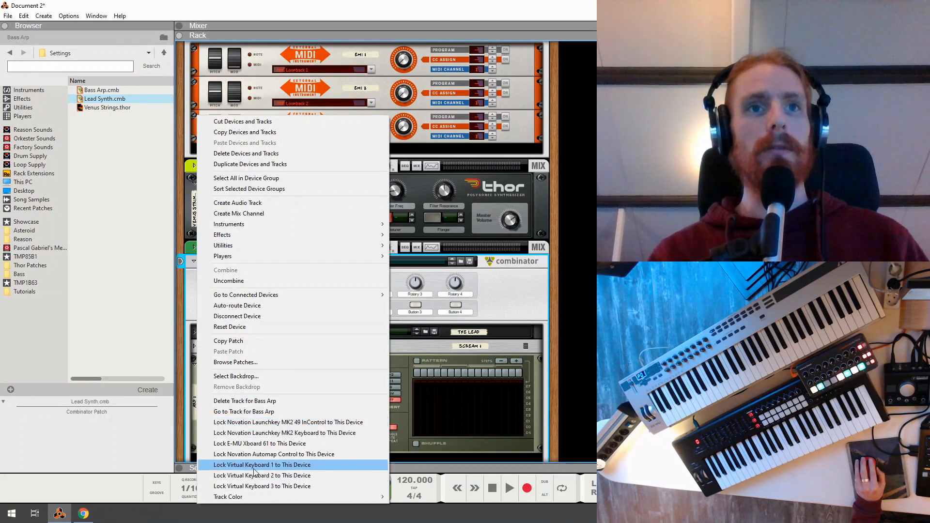
{"action": "left_click", "coordinate": [227, 475]}
Step: Lock Virtual Keyboard 3 to the Lead Synth Combinator
{"action": "scroll", "coordinate": [191, 282], "scroll_direction": "down", "scroll_amount": 5}
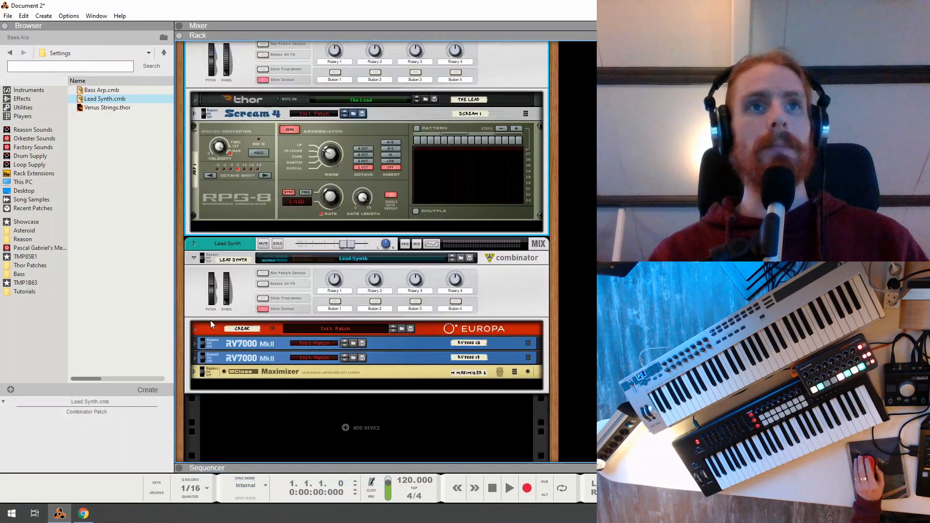
{"action": "right_click", "coordinate": [192, 281]}
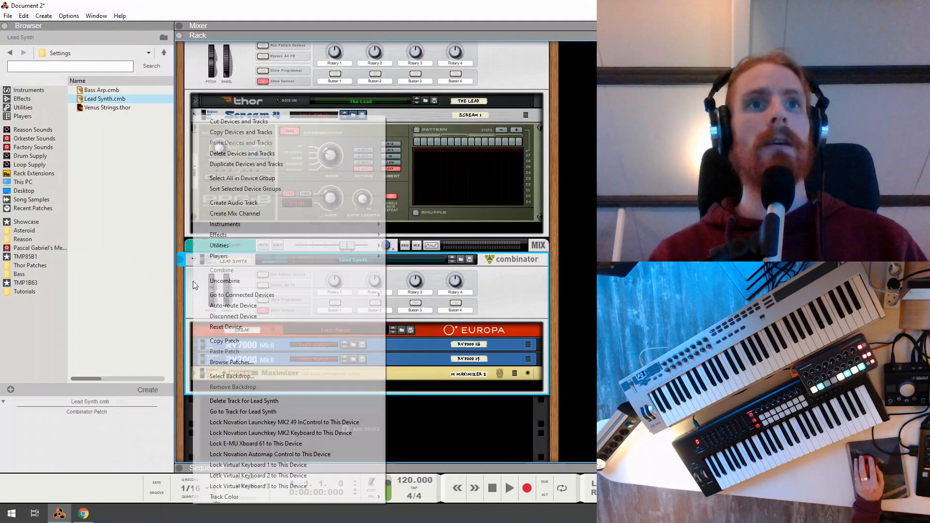
{"action": "left_click", "coordinate": [248, 487]}
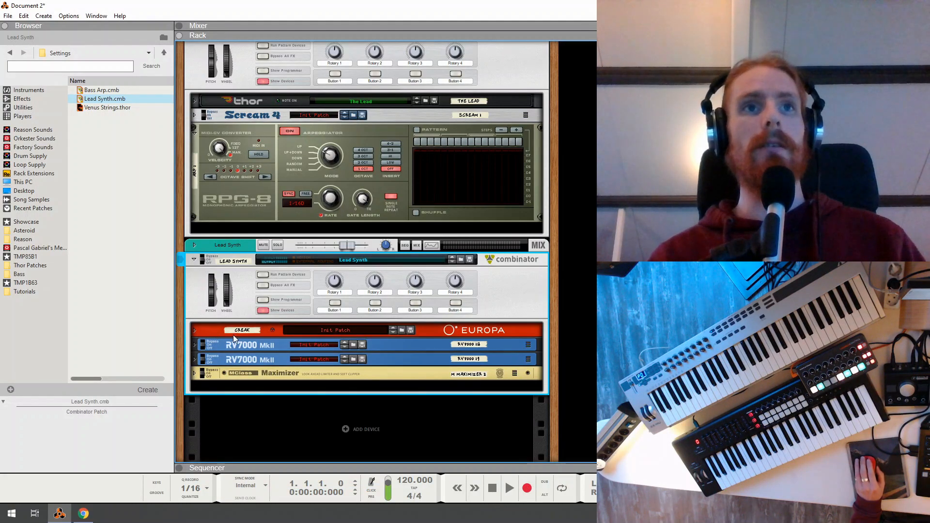
Step: Select the Bass Arp Combinator and review the rack from the External MIDI Instruments down to Lead Synth
{"action": "scroll", "coordinate": [198, 241], "scroll_direction": "up", "scroll_amount": 5}
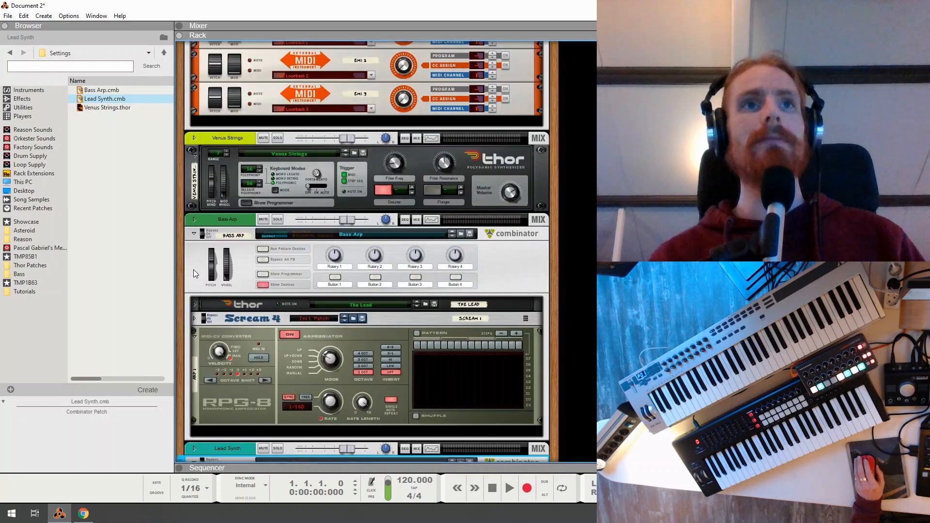
{"action": "scroll", "coordinate": [194, 269], "scroll_direction": "up", "scroll_amount": 2}
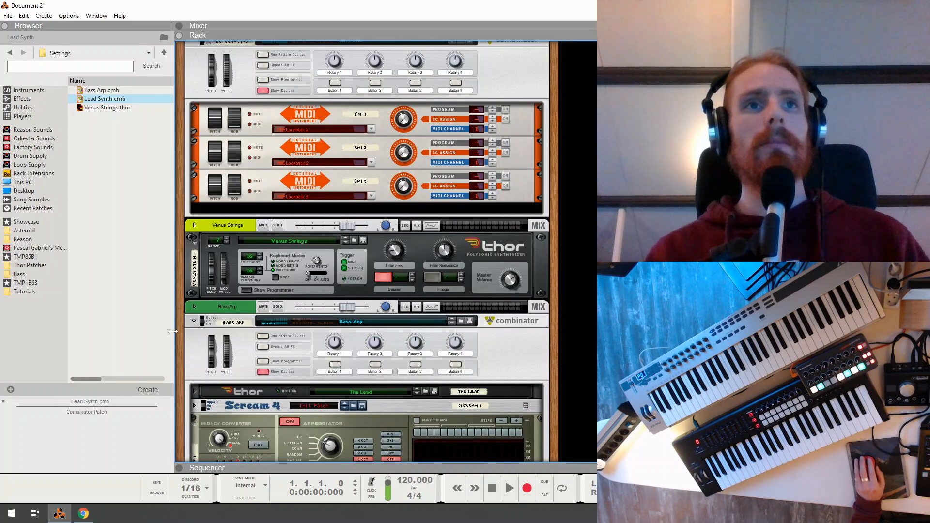
{"action": "left_click", "coordinate": [197, 347]}
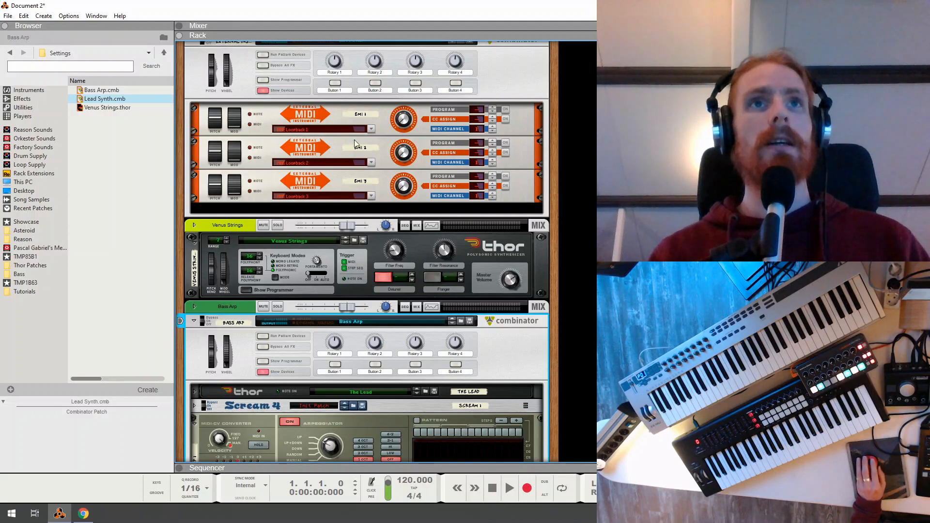
{"action": "scroll", "coordinate": [320, 156], "scroll_direction": "up", "scroll_amount": 1}
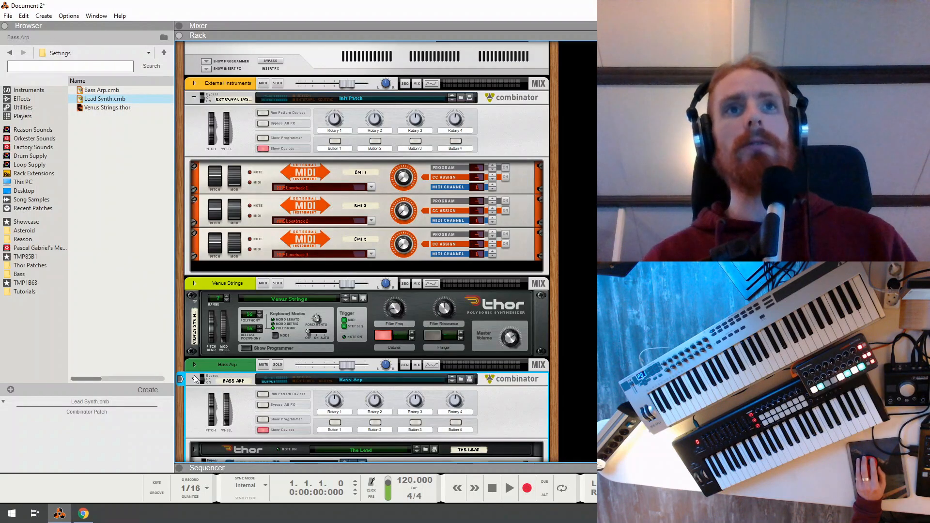
{"action": "scroll", "coordinate": [238, 284], "scroll_direction": "down", "scroll_amount": 8}
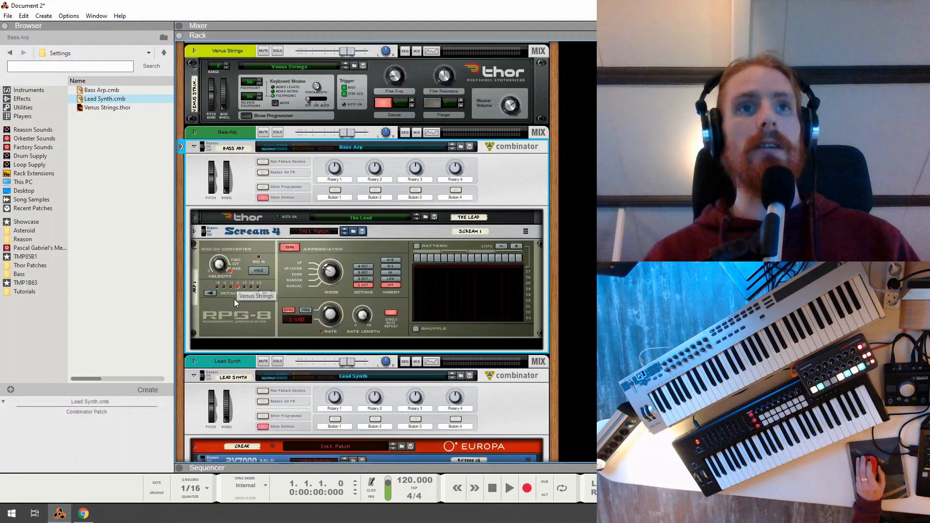
Step: Show the Programmer of the External Instruments Combinator and check the key mapping entries for EMI 1, EMI 2 and EMI 3
{"action": "scroll", "coordinate": [226, 335], "scroll_direction": "up", "scroll_amount": 9}
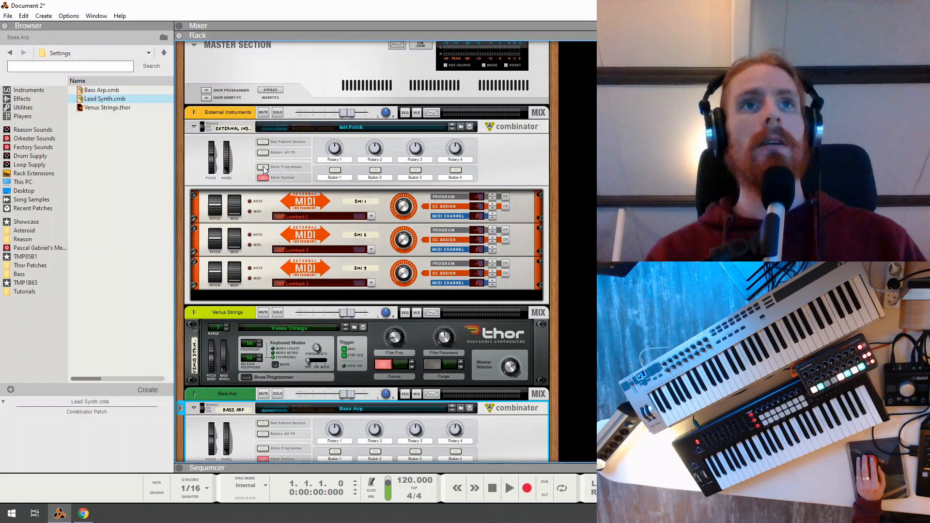
{"action": "left_click", "coordinate": [192, 140]}
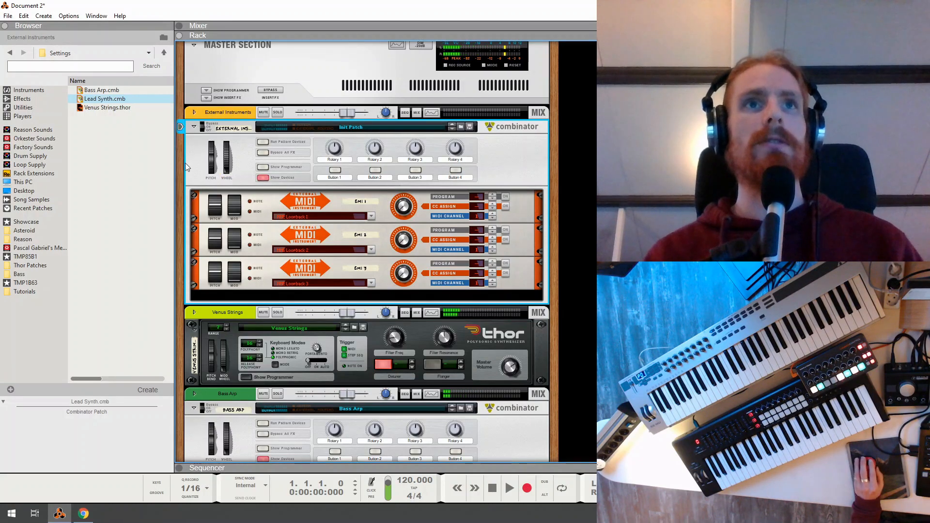
{"action": "left_click", "coordinate": [263, 167]}
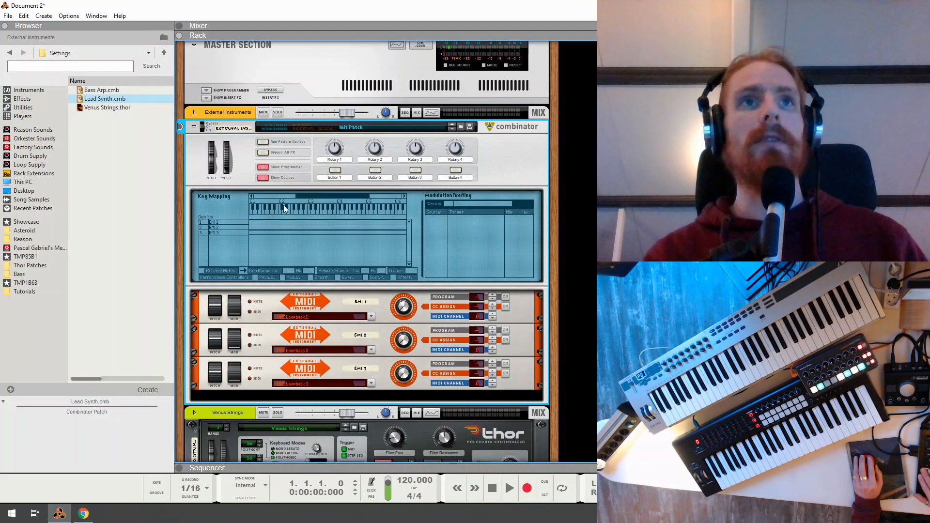
{"action": "left_click", "coordinate": [260, 223]}
{"action": "left_click", "coordinate": [259, 226]}
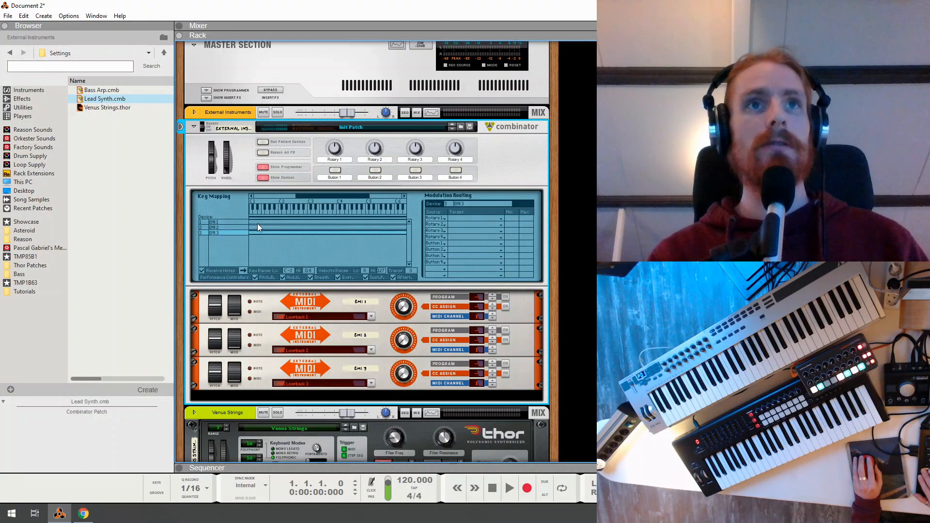
{"action": "left_click", "coordinate": [258, 223]}
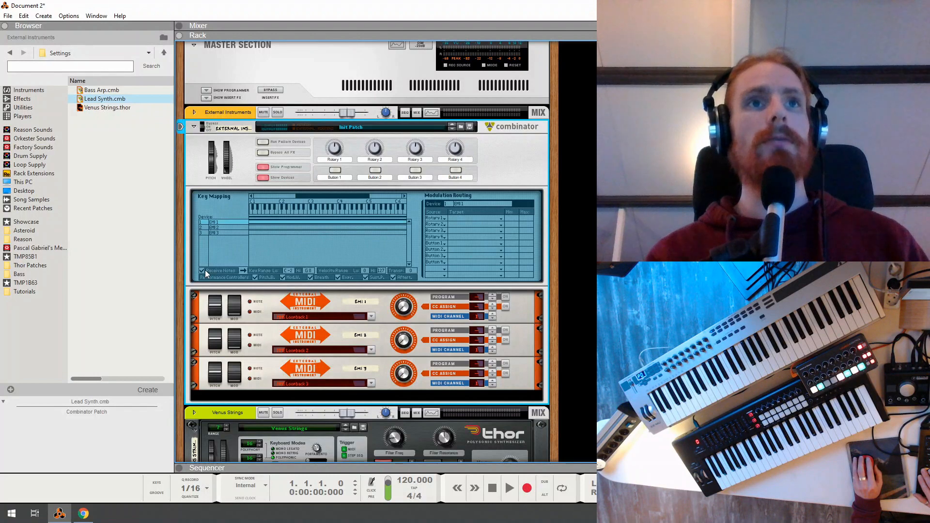
{"action": "left_click", "coordinate": [260, 226]}
{"action": "left_click", "coordinate": [257, 231]}
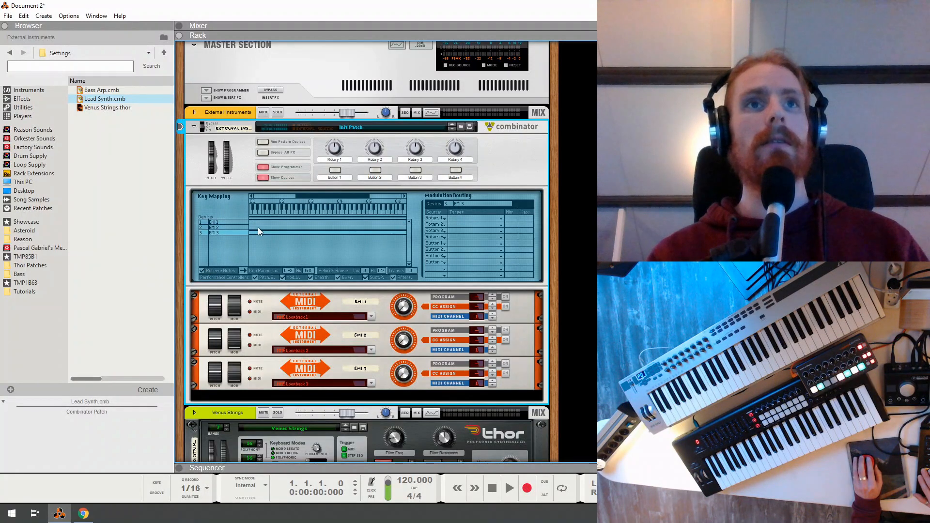
Step: Split the key mapping around C1, ending EMI 1's range there and starting the ranges of EMI 2 and EMI 3 from there
{"action": "left_click", "coordinate": [259, 223]}
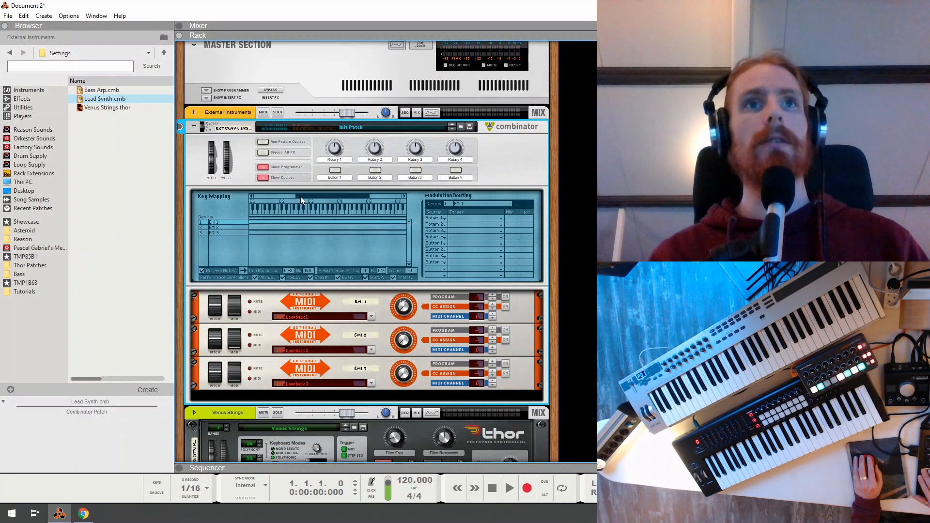
{"action": "left_click_drag", "start_coordinate": [309, 197], "coordinate": [395, 220]}
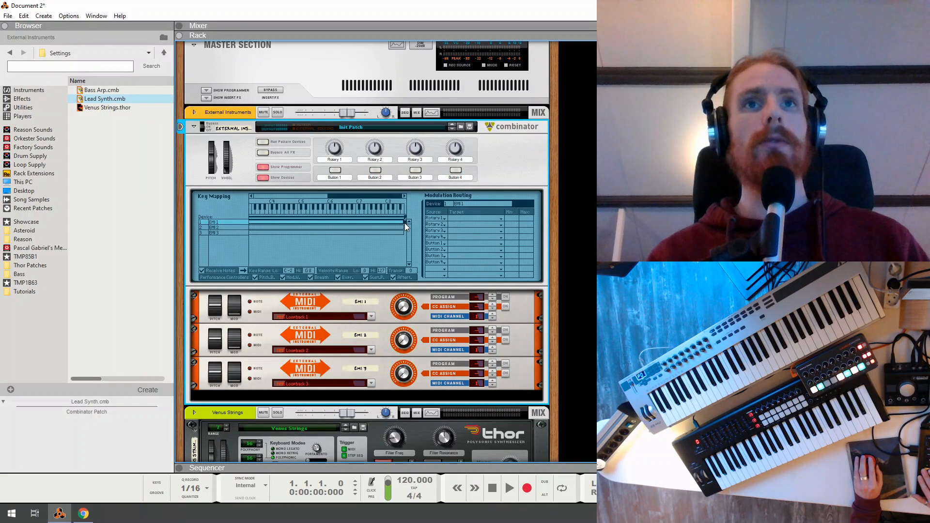
{"action": "left_click_drag", "start_coordinate": [405, 223], "coordinate": [315, 233]}
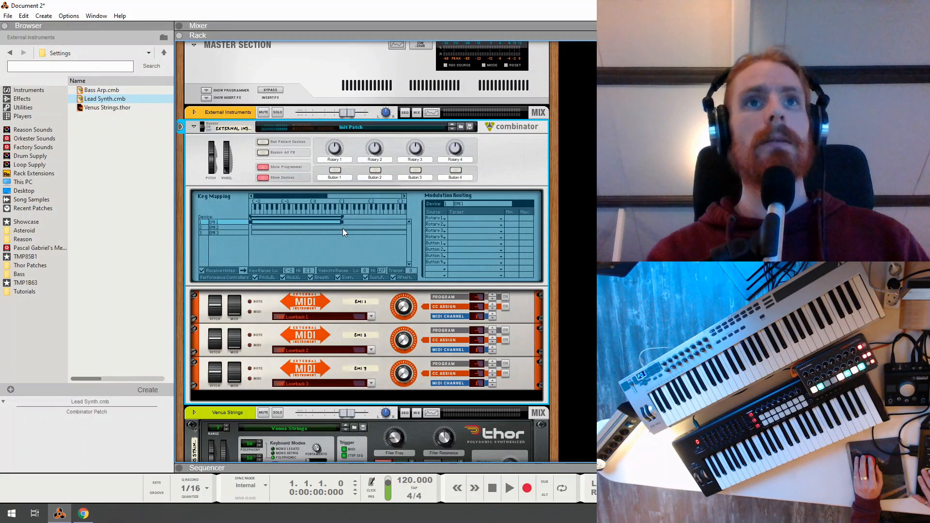
{"action": "left_click", "coordinate": [250, 226]}
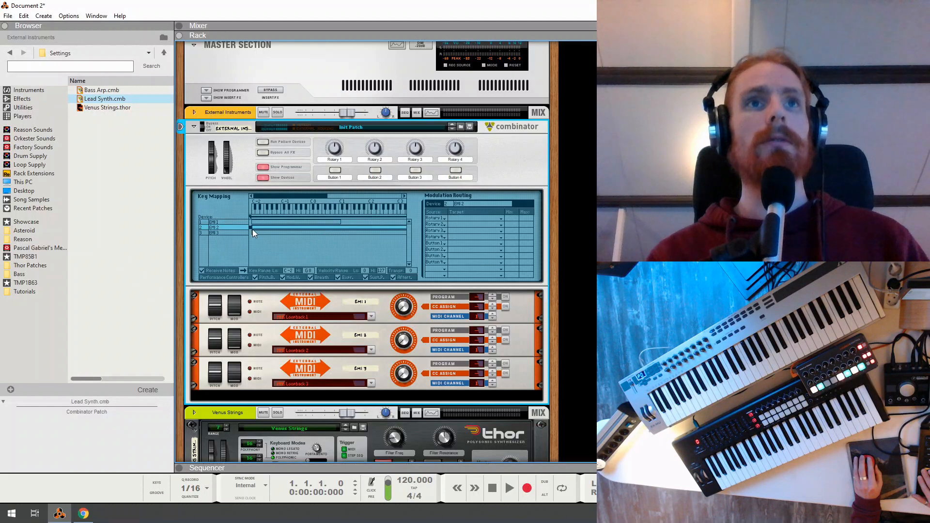
{"action": "left_click_drag", "start_coordinate": [284, 227], "coordinate": [344, 238]}
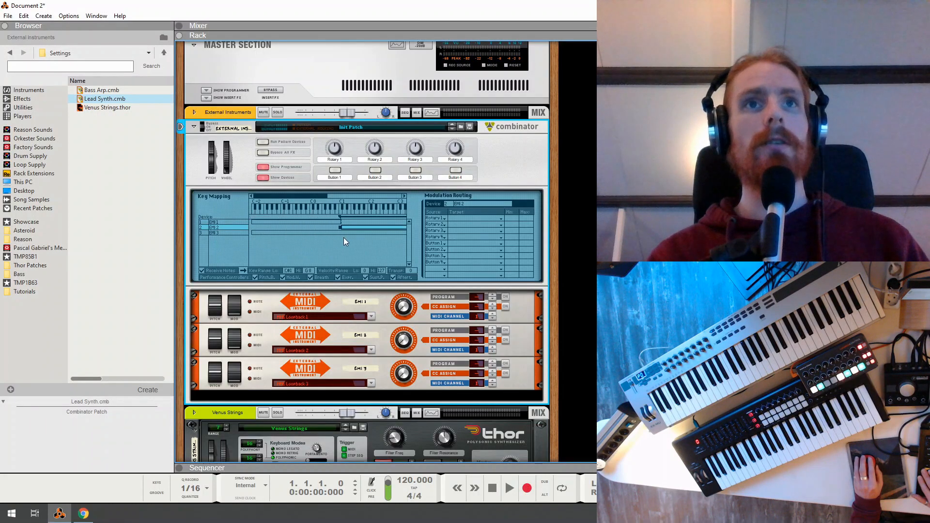
{"action": "left_click", "coordinate": [255, 232]}
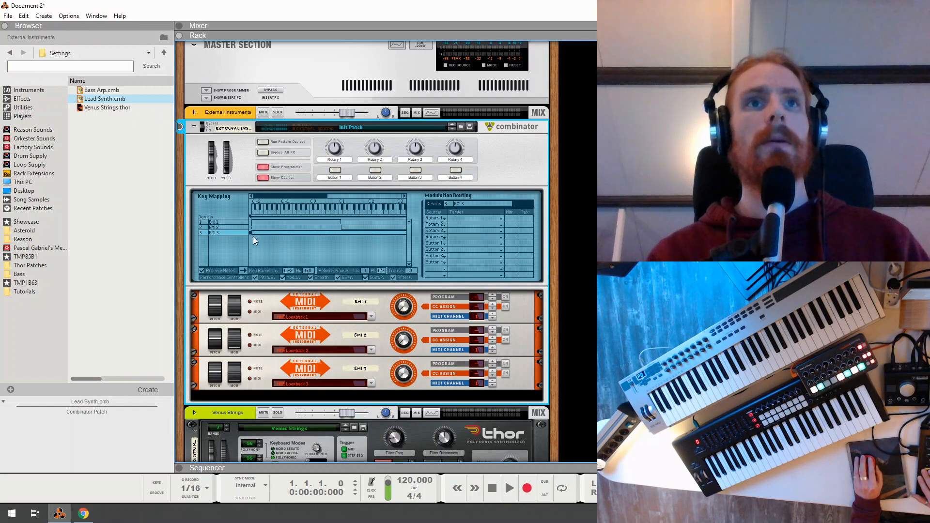
{"action": "left_click_drag", "start_coordinate": [251, 232], "coordinate": [337, 237]}
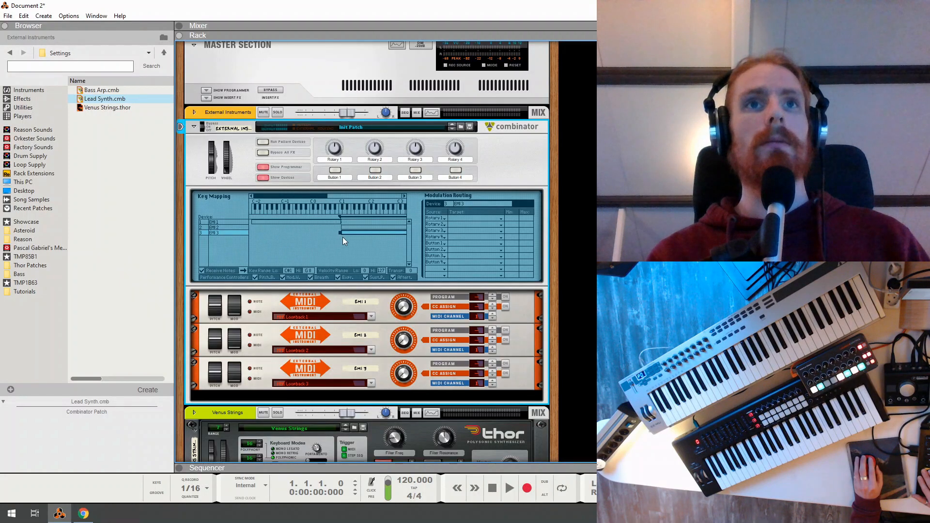
Step: Swap the key ranges so EMI 2 covers the low keys up to C1 and EMI 1 the keys above it
{"action": "double_click", "coordinate": [366, 300]}
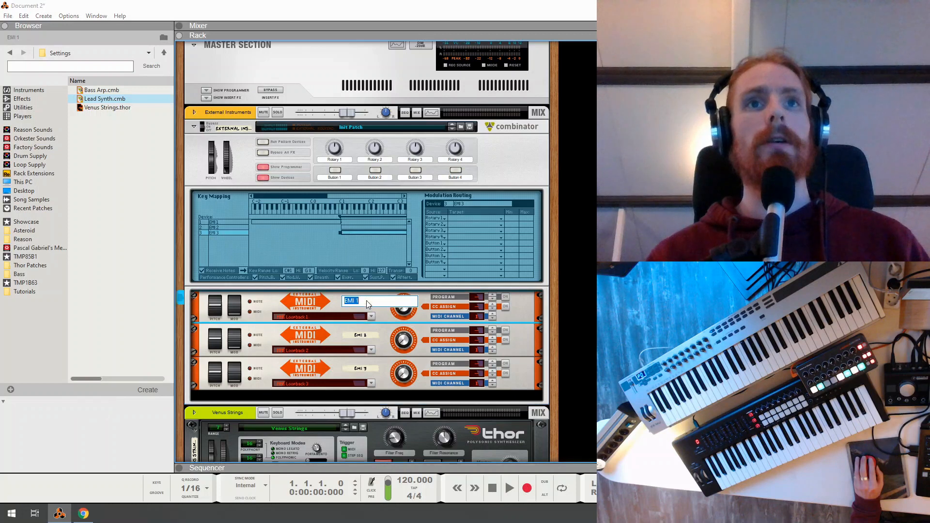
{"action": "left_click", "coordinate": [320, 222]}
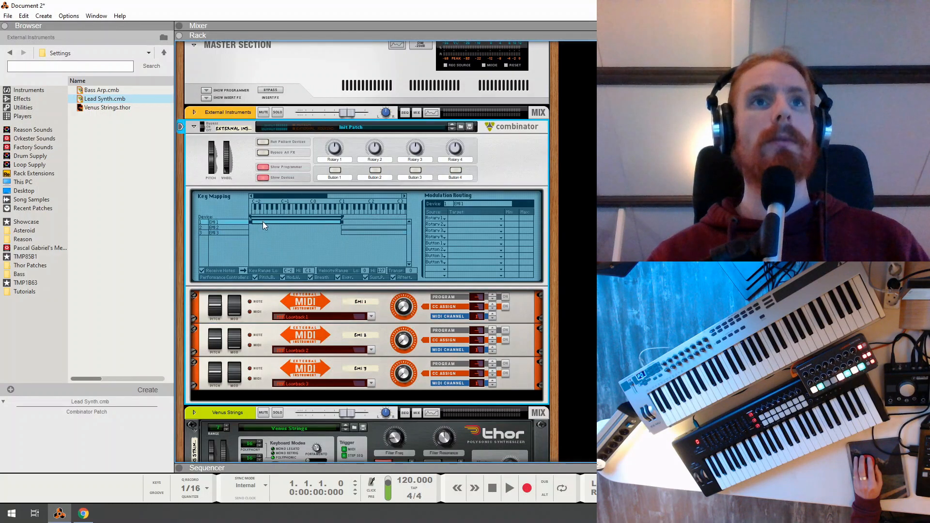
{"action": "left_click_drag", "start_coordinate": [263, 220], "coordinate": [260, 245]}
{"action": "left_click_drag", "start_coordinate": [283, 196], "coordinate": [254, 228]}
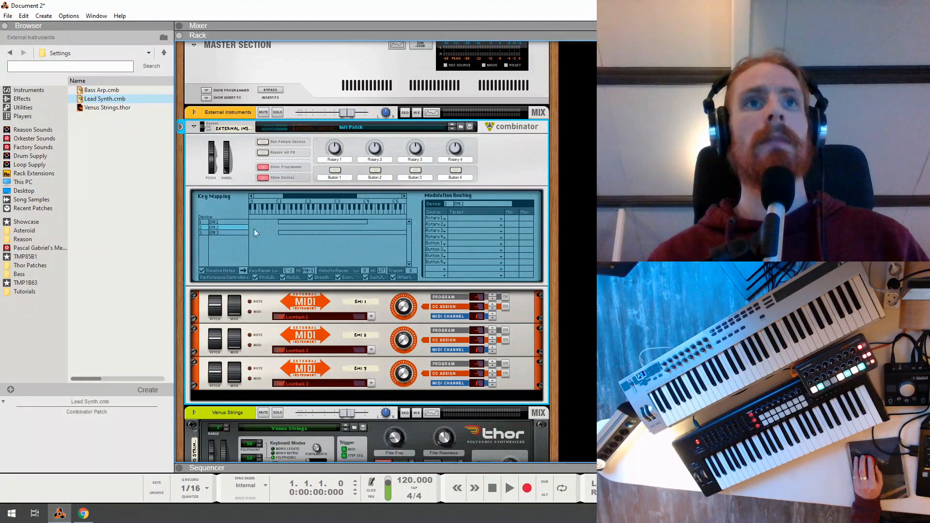
{"action": "left_click", "coordinate": [366, 223]}
{"action": "left_click_drag", "start_coordinate": [368, 221], "coordinate": [480, 238]}
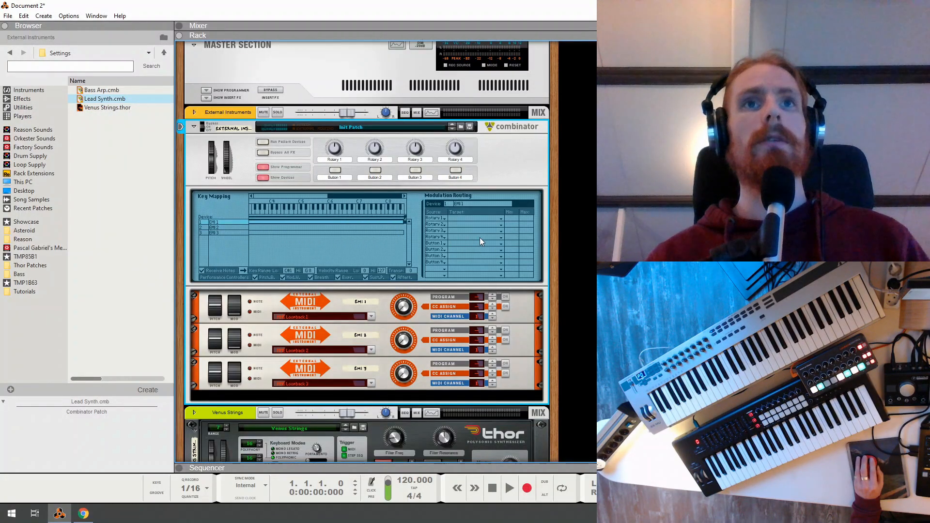
{"action": "left_click_drag", "start_coordinate": [347, 194], "coordinate": [225, 199]}
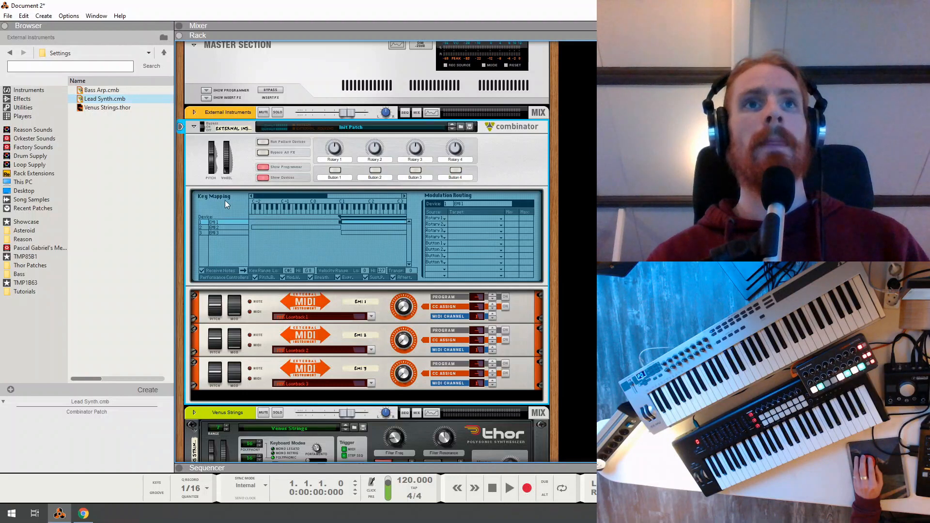
{"action": "left_click", "coordinate": [270, 225]}
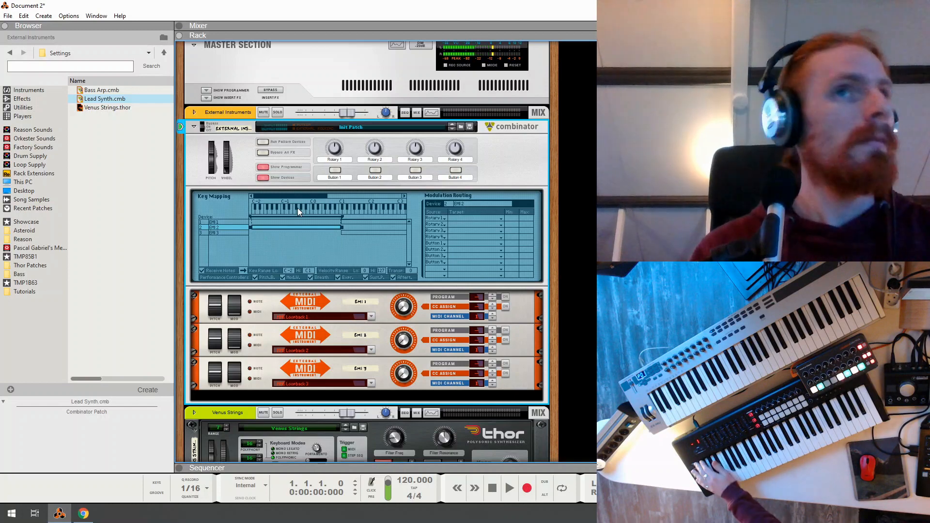
Step: Move the key split up to C2, with EMI 2 below it and EMI 1 and EMI 3 above it
{"action": "left_click", "coordinate": [333, 223]}
{"action": "left_click_drag", "start_coordinate": [338, 223], "coordinate": [365, 231]}
{"action": "left_click", "coordinate": [353, 233]}
{"action": "left_click", "coordinate": [341, 227]}
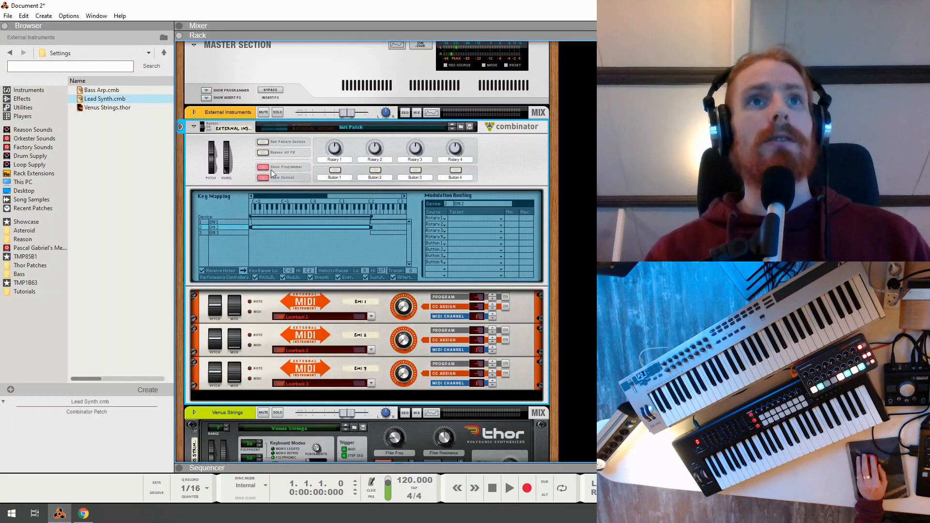
{"action": "scroll", "coordinate": [356, 248], "scroll_direction": "down", "scroll_amount": 2}
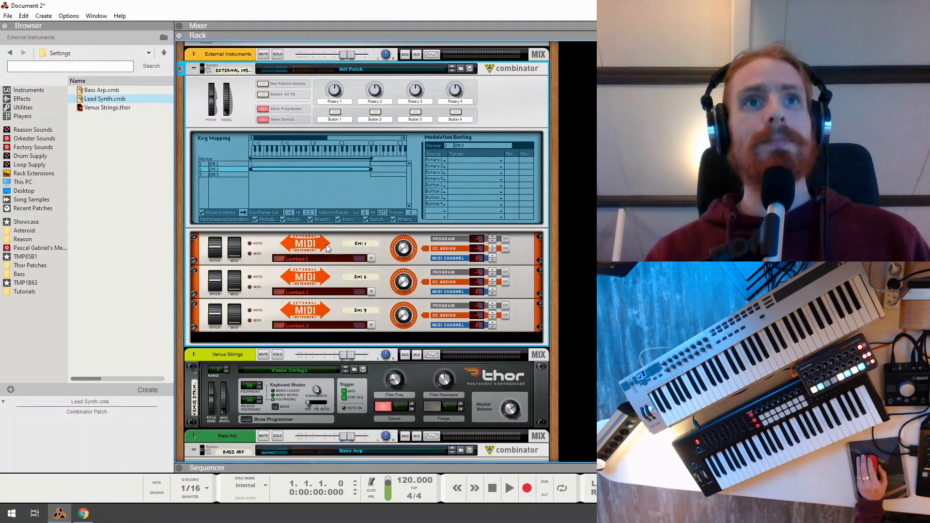
{"action": "scroll", "coordinate": [296, 257], "scroll_direction": "up", "scroll_amount": 2}
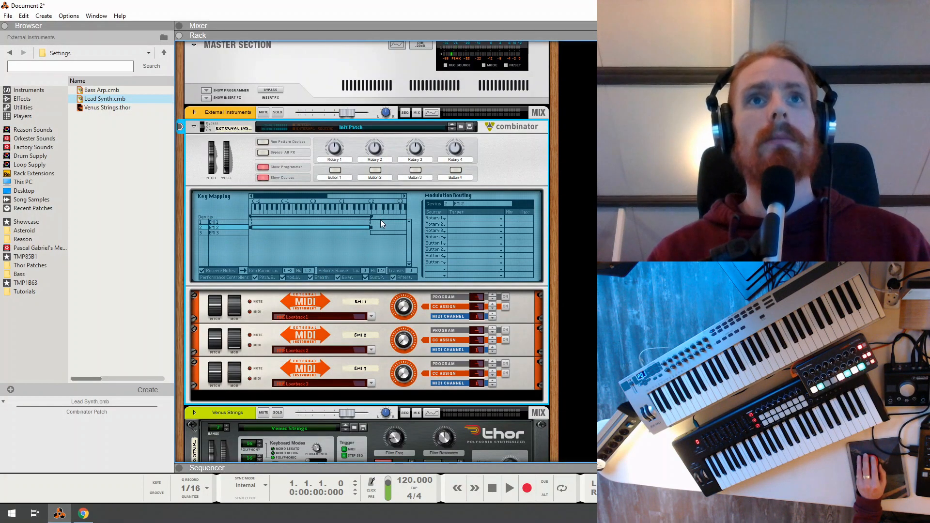
{"action": "left_click", "coordinate": [395, 223]}
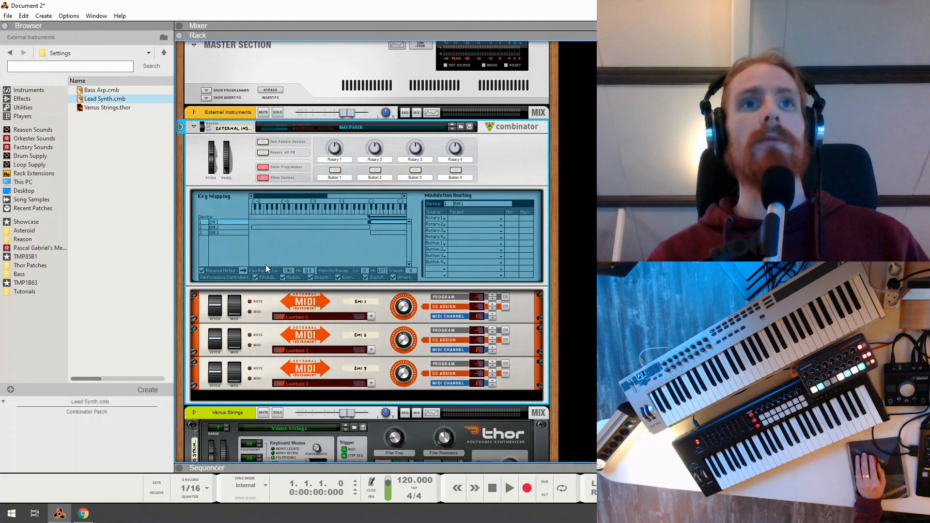
Step: Rename the first External MIDI Instrument, EMI 1, as Venus Strings
{"action": "left_click", "coordinate": [364, 299]}
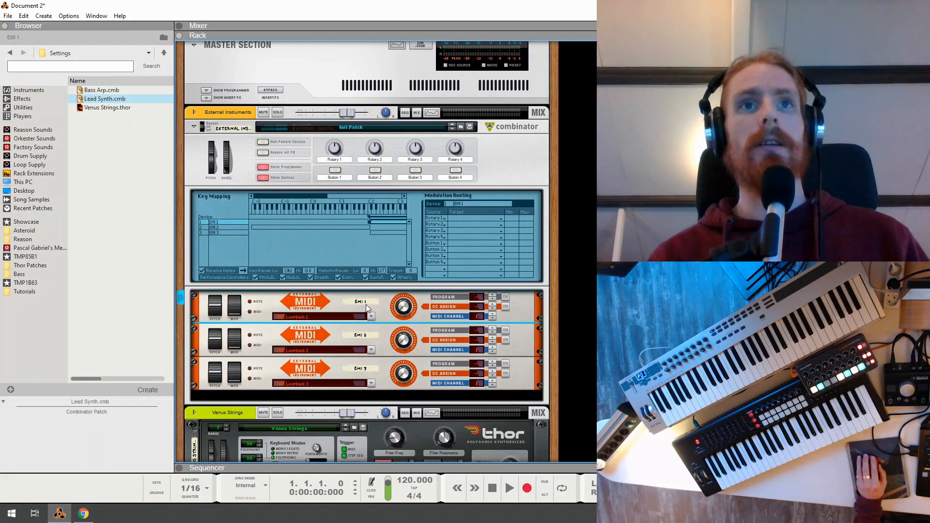
{"action": "double_click", "coordinate": [365, 304]}
{"action": "type", "text": "V"}
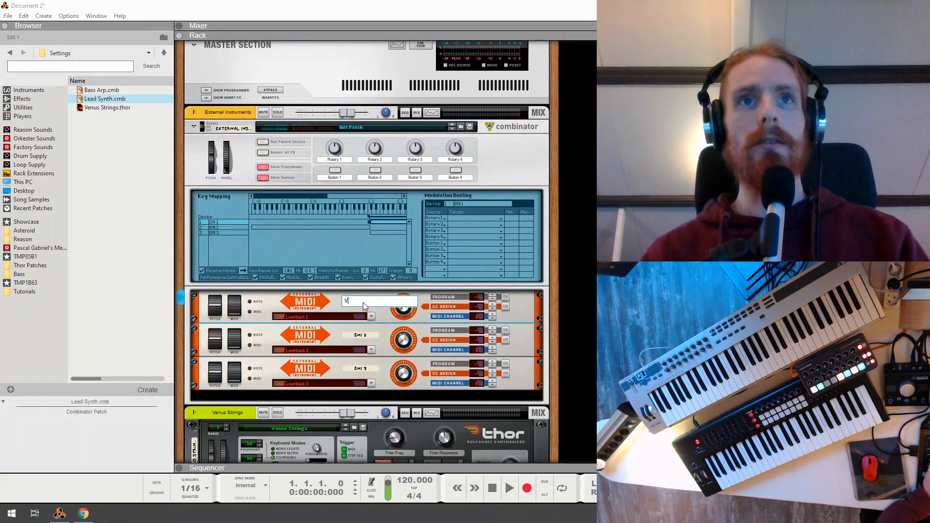
{"action": "type", "text": "enus Strings"}
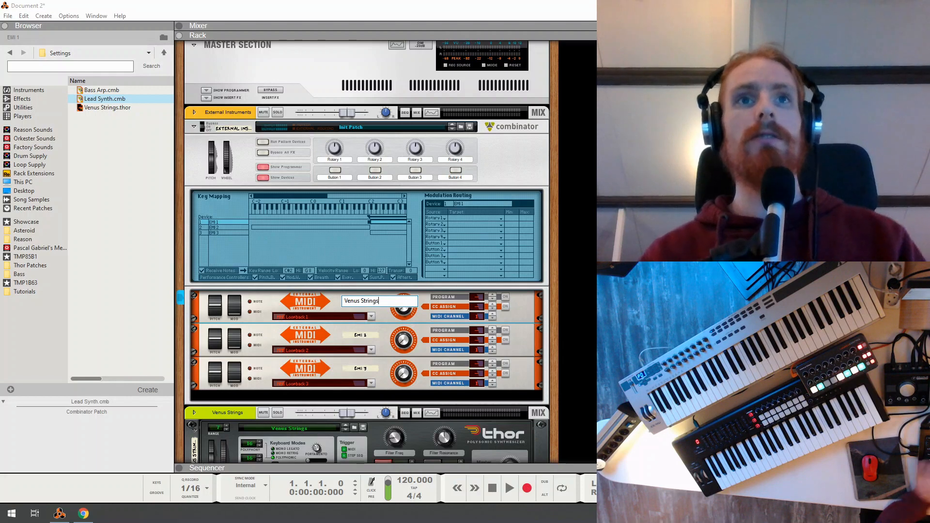
Step: Rename the second External MIDI Instrument as Arp Bass and the third as Lead Synth
{"action": "double_click", "coordinate": [372, 335]}
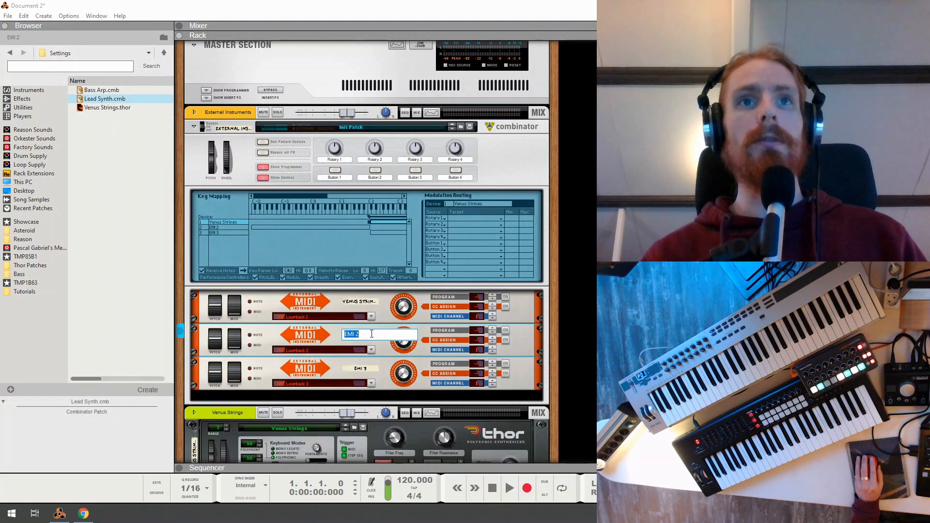
{"action": "type", "text": "Arp B"}
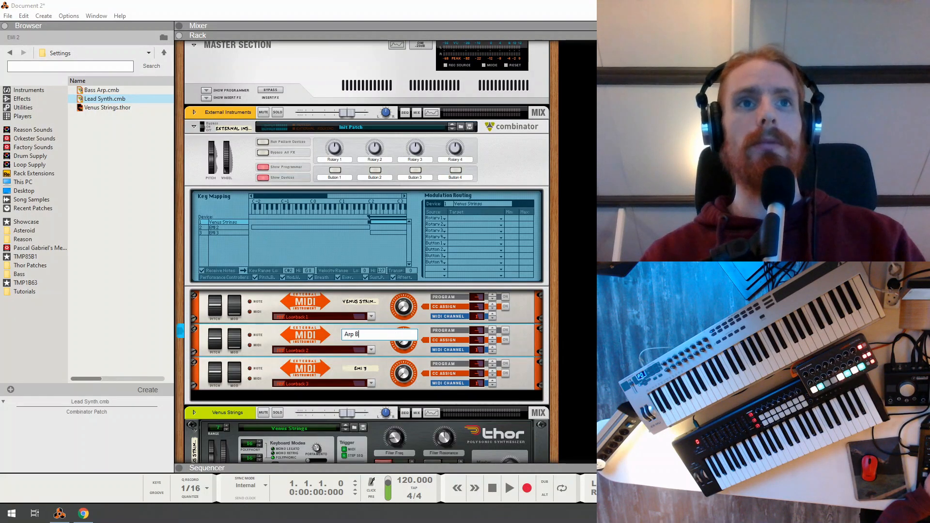
{"action": "type", "text": "ass"}
{"action": "key", "text": "Return"}
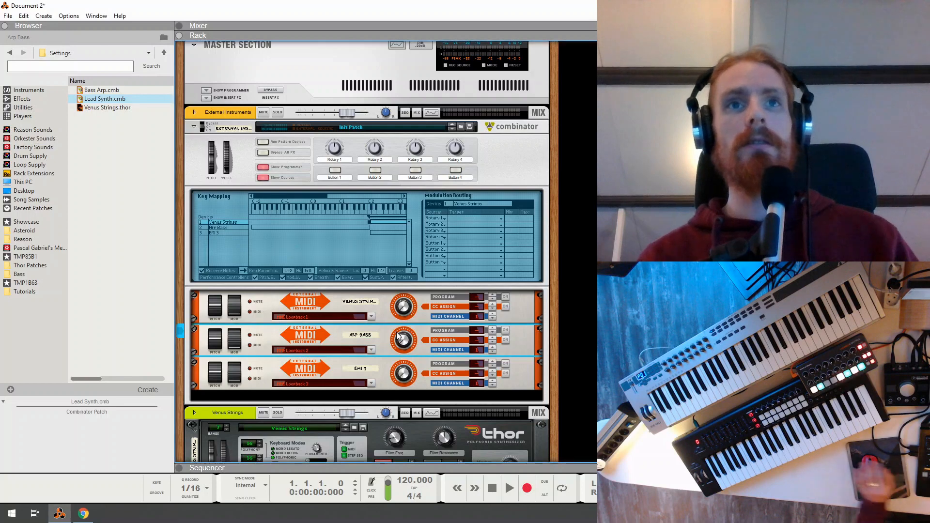
{"action": "double_click", "coordinate": [367, 369]}
{"action": "type", "text": "L"}
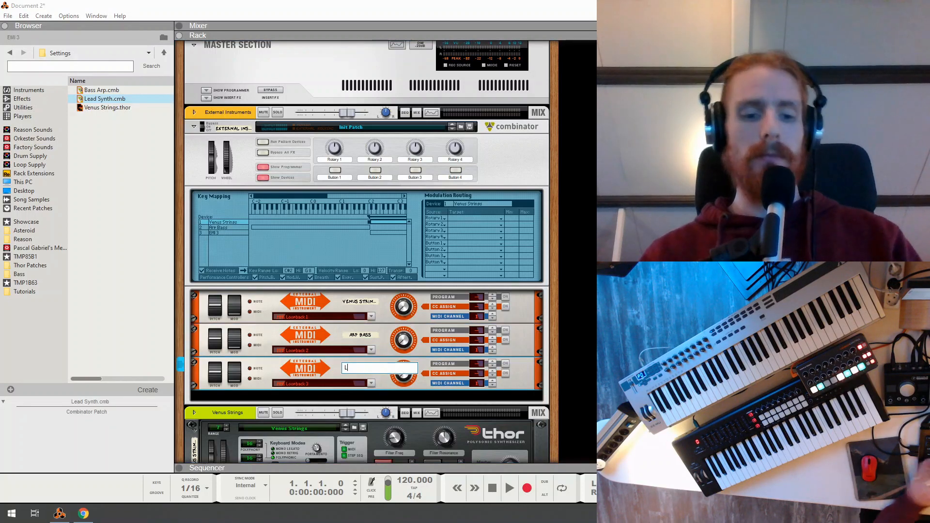
{"action": "type", "text": "ead Synth"}
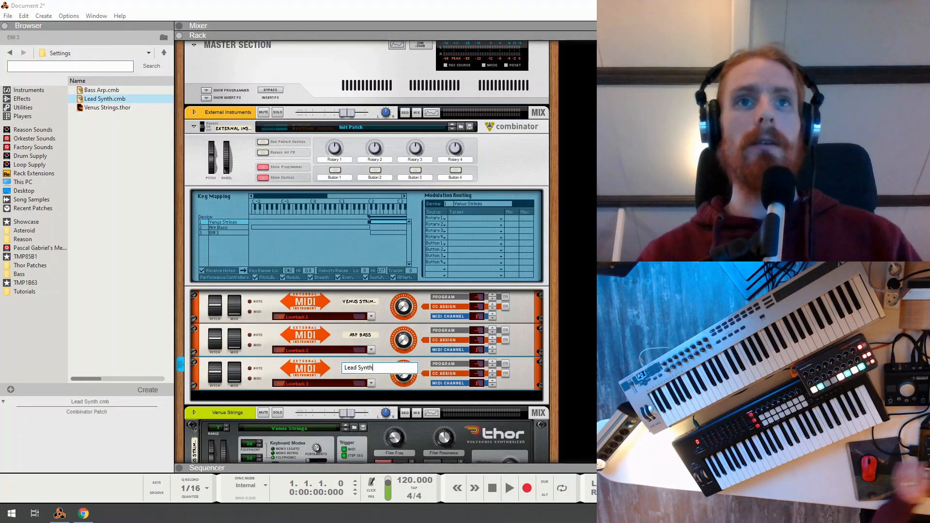
{"action": "key", "text": "Return"}
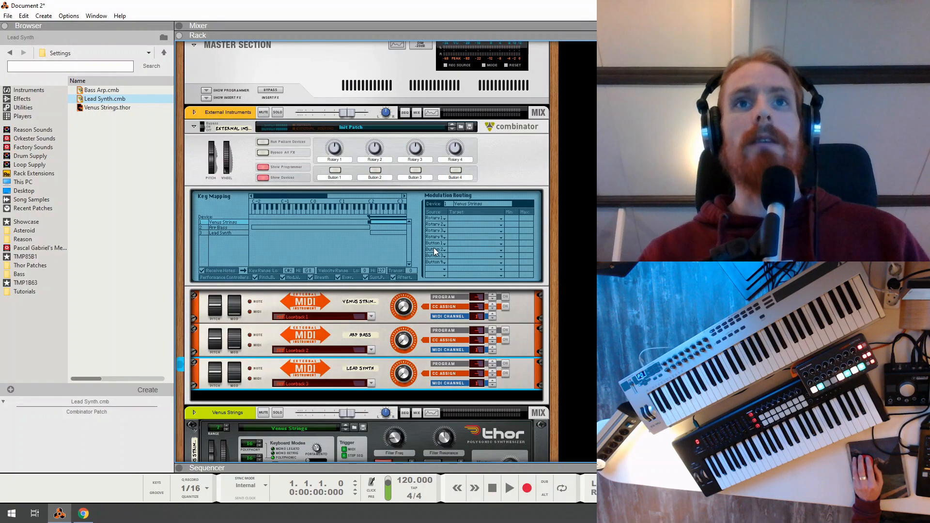
Step: Assign Button 1 to Receive Notes for Venus Strings in the modulation routing and switch Button 1 on
{"action": "left_click", "coordinate": [459, 245]}
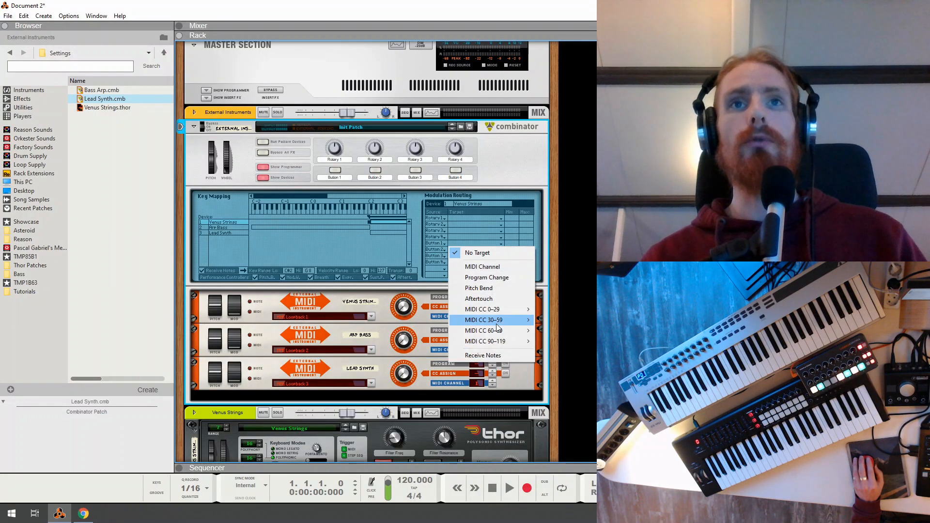
{"action": "left_click", "coordinate": [477, 355]}
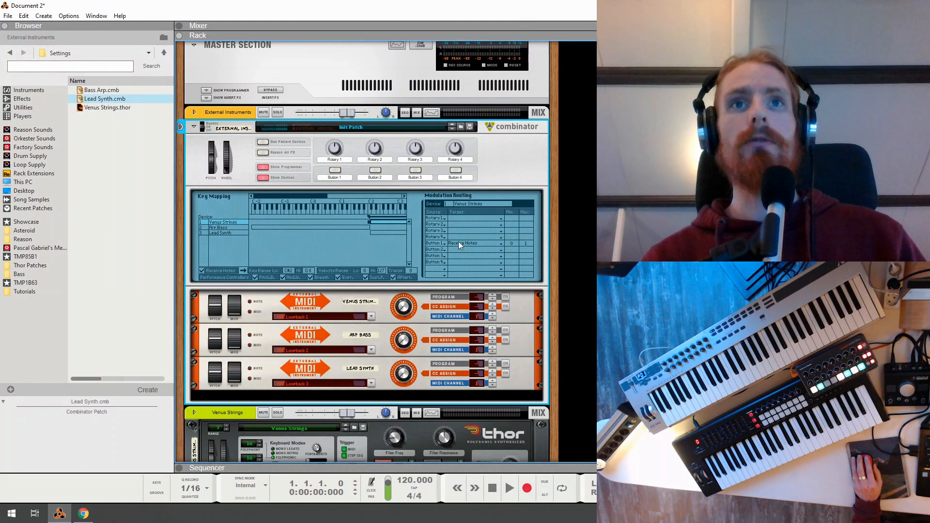
{"action": "left_click", "coordinate": [335, 172]}
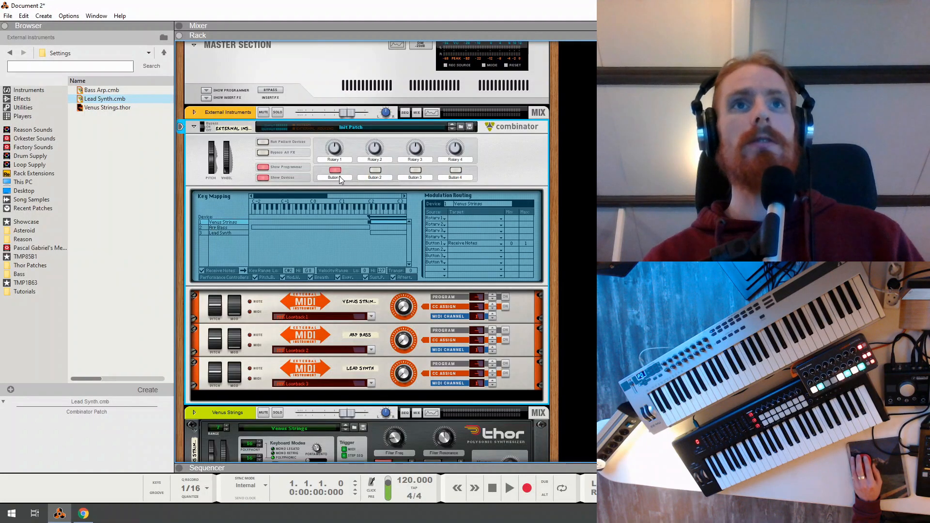
Step: Test Button 1 by switching it off and on again, and assign Button 2 to Receive Notes for Arp Bass in the modulation routing
{"action": "left_click", "coordinate": [334, 170]}
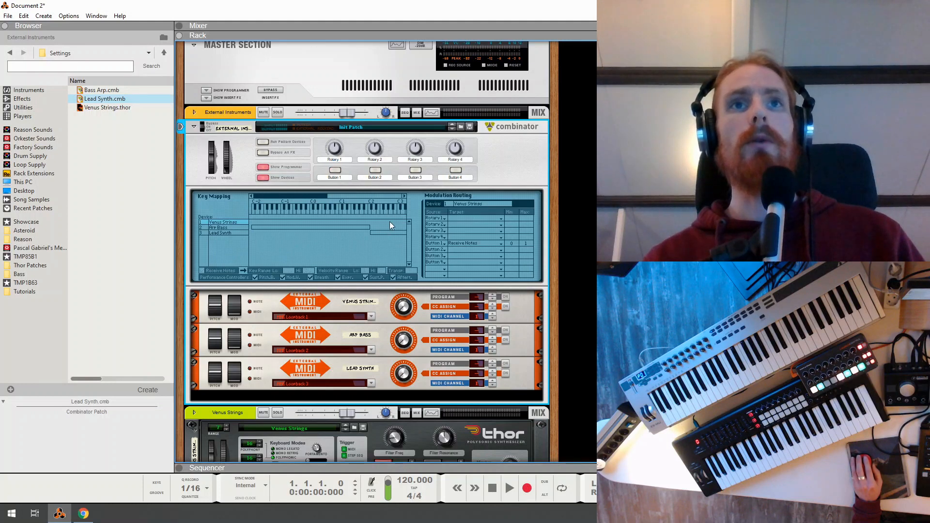
{"action": "left_click", "coordinate": [336, 171]}
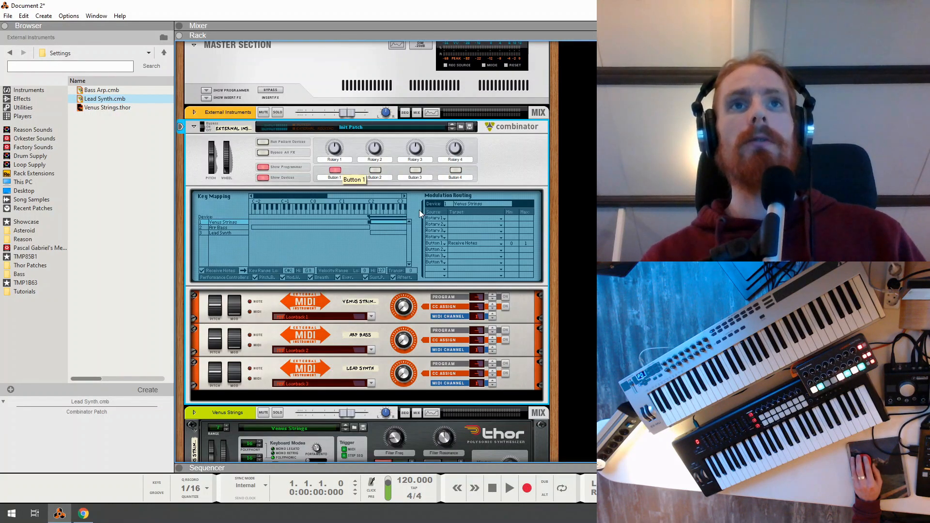
{"action": "left_click", "coordinate": [349, 227]}
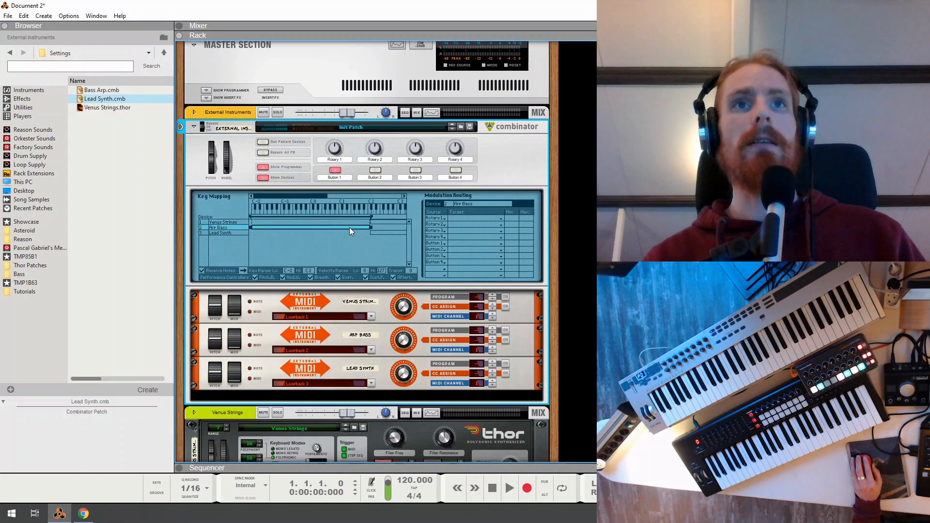
{"action": "left_click", "coordinate": [455, 249]}
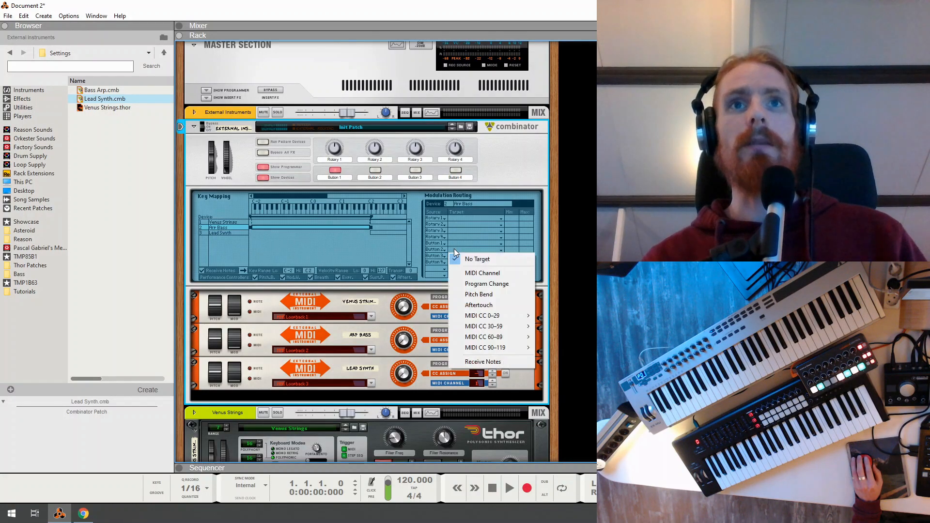
{"action": "left_click", "coordinate": [483, 361]}
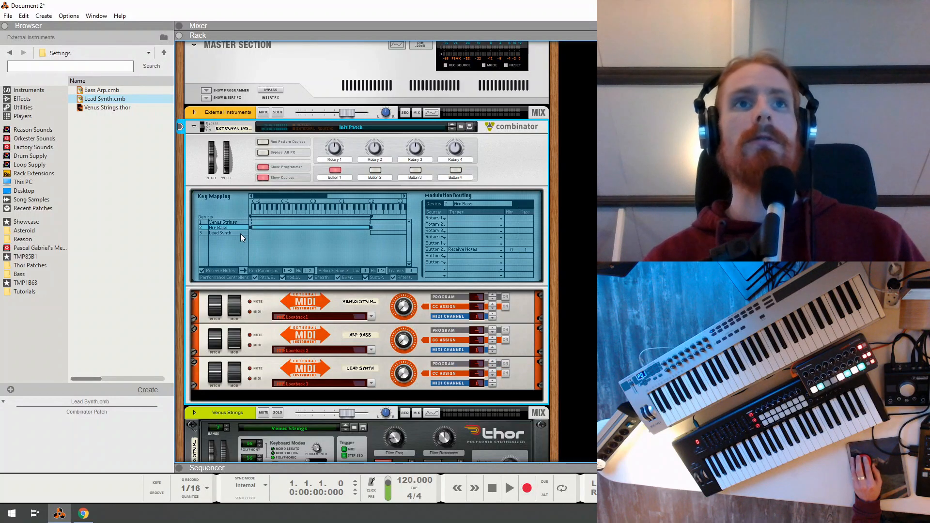
Step: Assign Button 3 to Receive Notes for Lead Synth in the modulation routing
{"action": "left_click", "coordinate": [222, 233]}
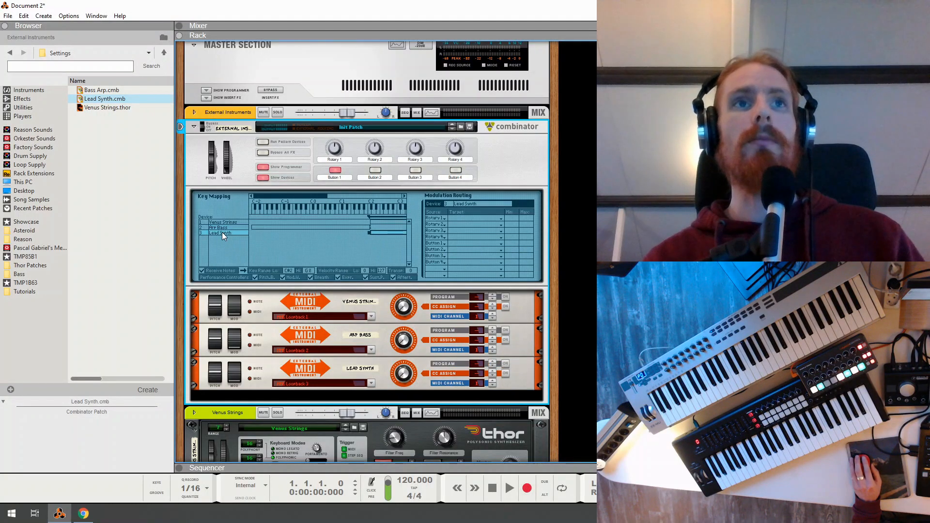
{"action": "left_click", "coordinate": [464, 258]}
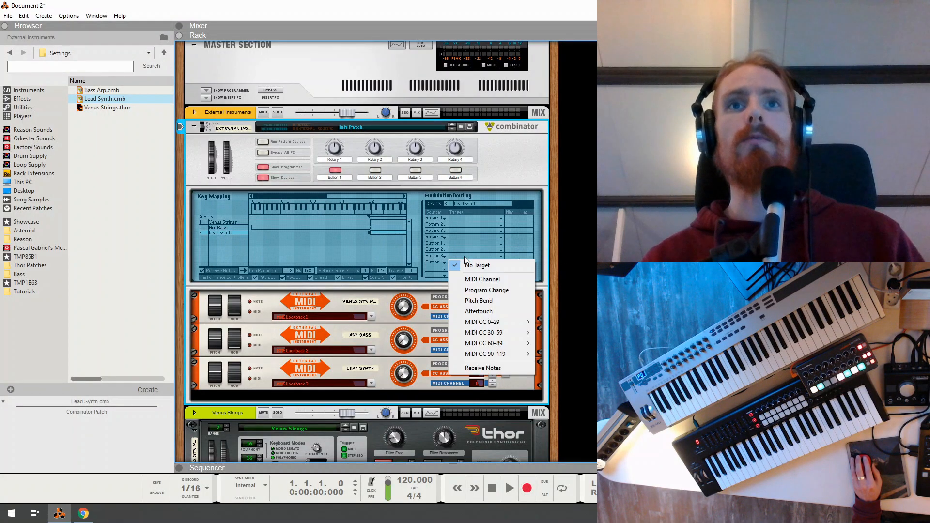
{"action": "left_click", "coordinate": [489, 369]}
Step: Test Button 3 and Button 2 by toggling each on and off, and leave both switched on
{"action": "left_click", "coordinate": [418, 172]}
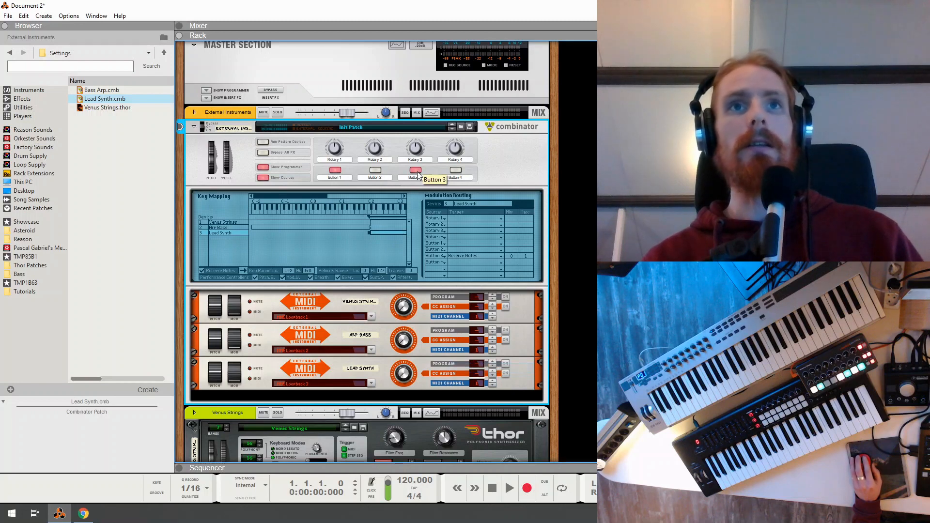
{"action": "left_click", "coordinate": [417, 173]}
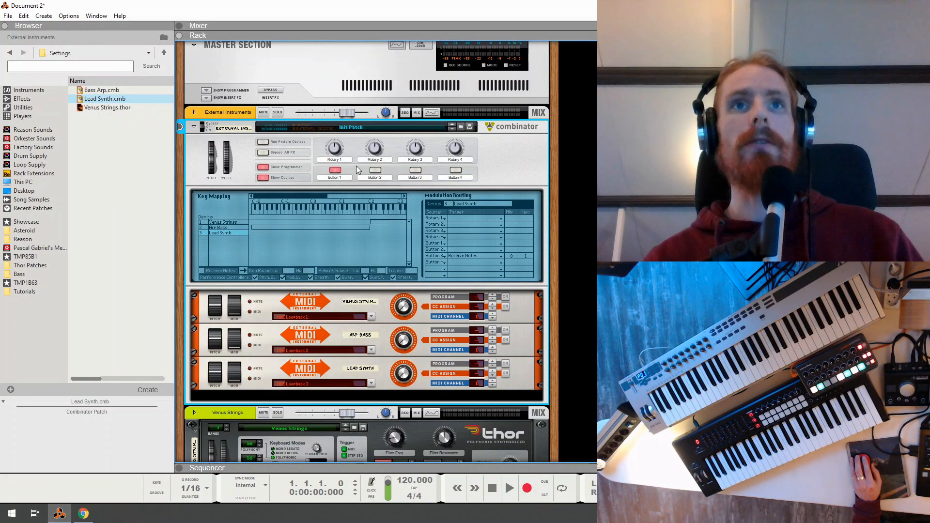
{"action": "left_click", "coordinate": [377, 171]}
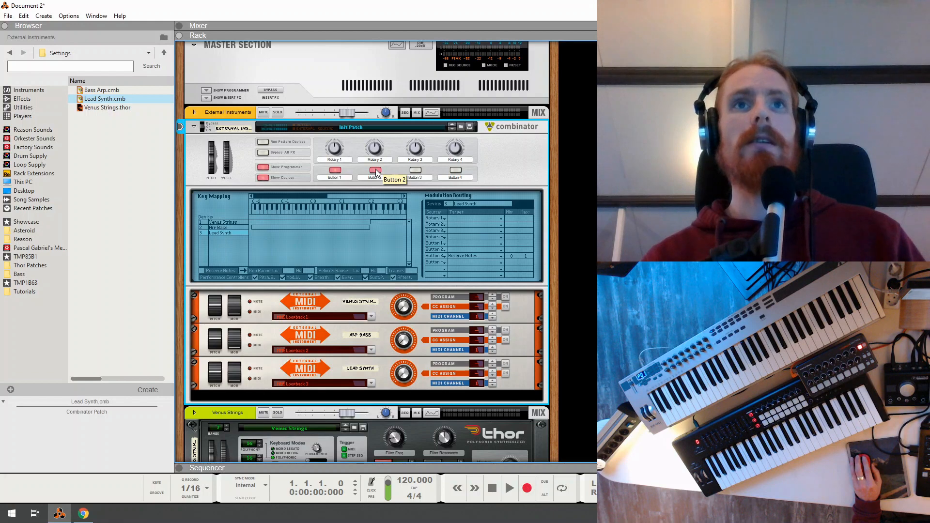
{"action": "left_click", "coordinate": [377, 171]}
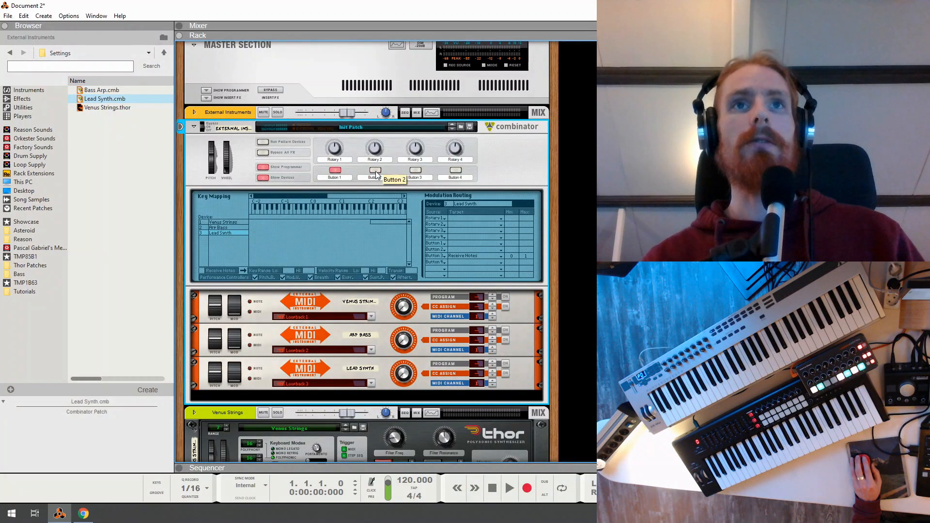
{"action": "left_click", "coordinate": [376, 171]}
{"action": "left_click", "coordinate": [416, 170]}
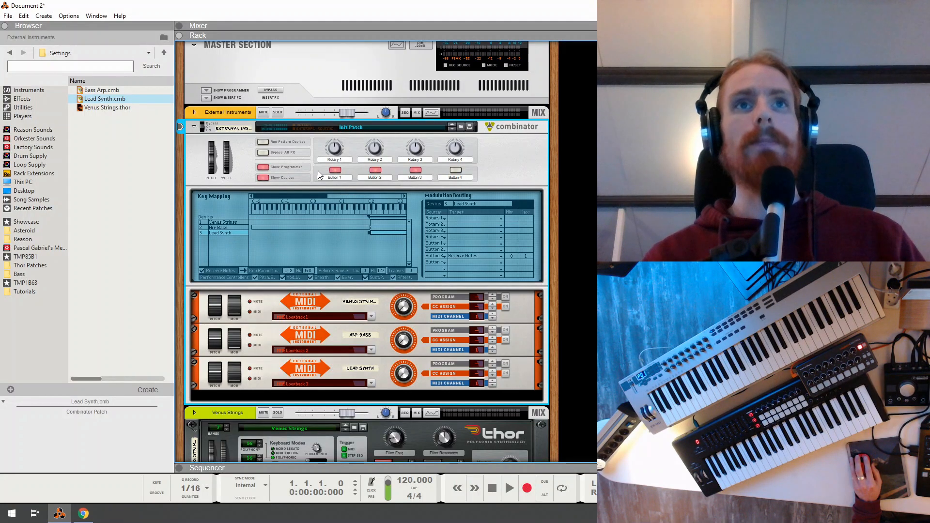
Step: Add remote override mappings on the Novation Launchkey MK2 49, with Pad 1 controlling Button 1 and Pad 2 controlling Button 2
{"action": "right_click", "coordinate": [338, 172]}
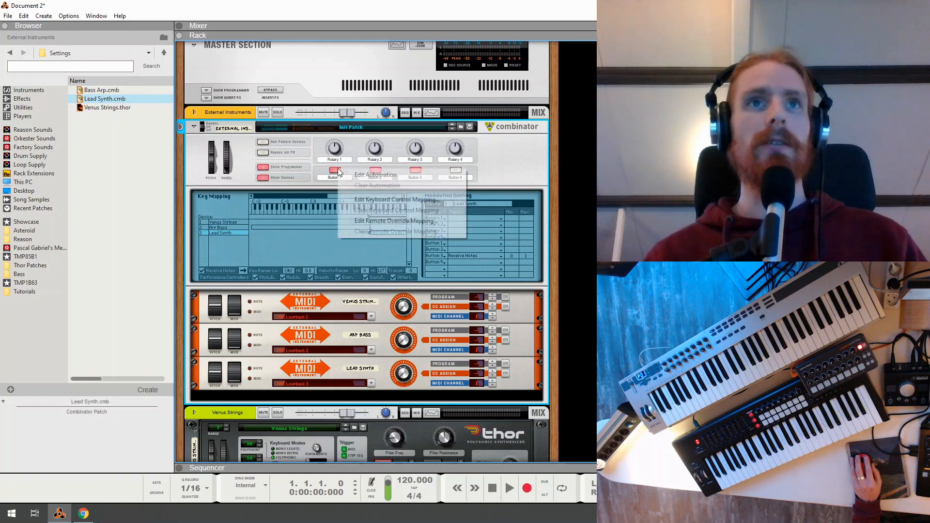
{"action": "left_click", "coordinate": [362, 222]}
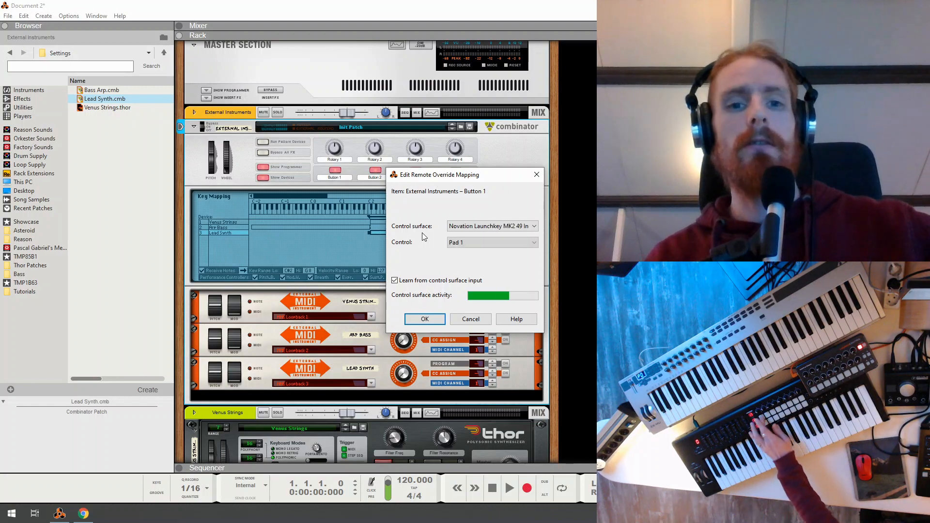
{"action": "left_click", "coordinate": [427, 322]}
{"action": "right_click", "coordinate": [378, 174]}
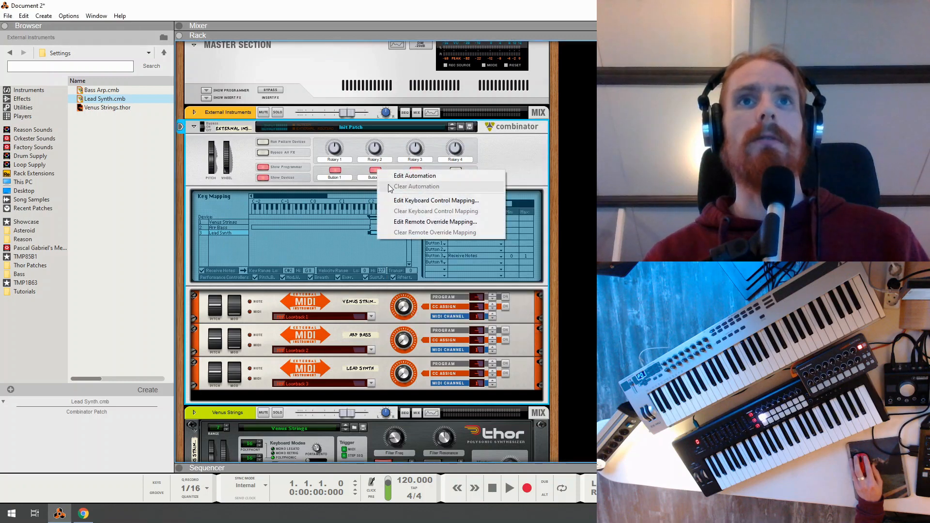
{"action": "left_click", "coordinate": [404, 223]}
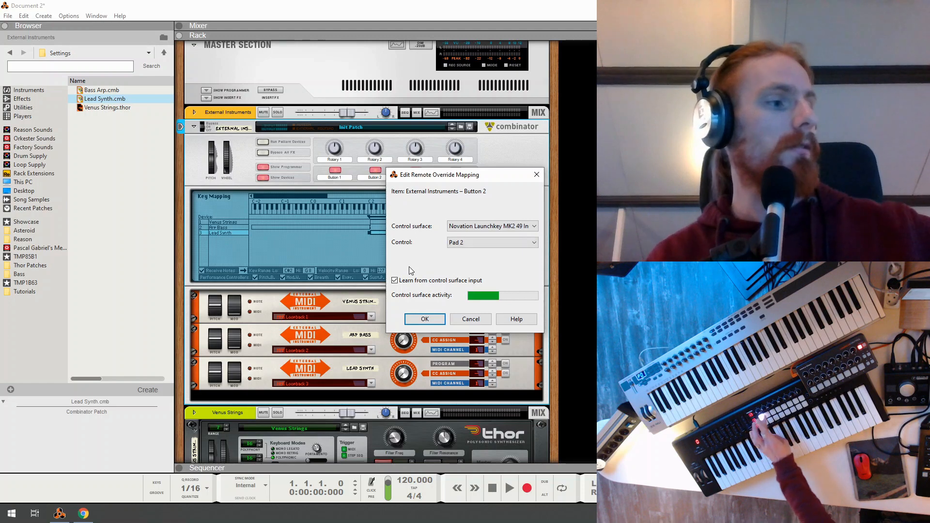
{"action": "left_click", "coordinate": [425, 319]}
Step: Add a remote override mapping for Button 3 learned from the control surface, and switch Button 1 back on
{"action": "right_click", "coordinate": [423, 175]}
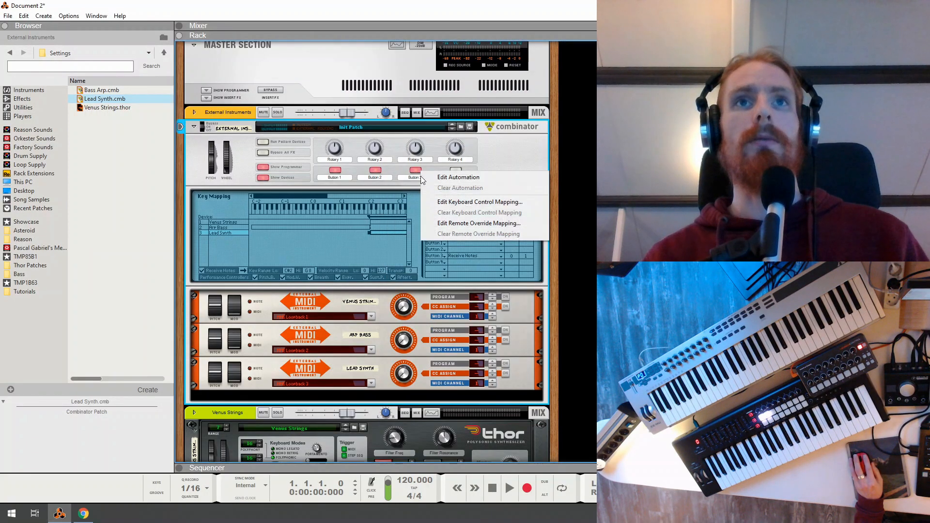
{"action": "left_click", "coordinate": [438, 225]}
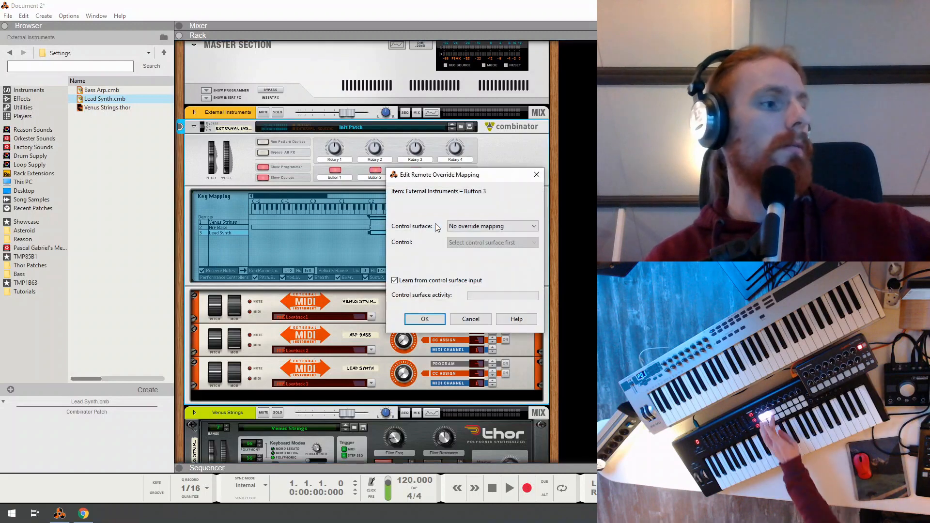
{"action": "left_click", "coordinate": [419, 320]}
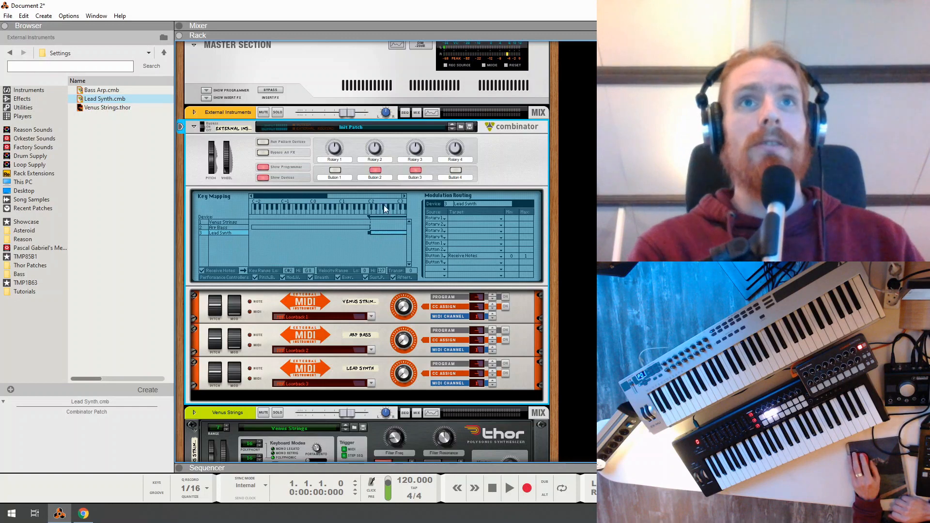
{"action": "left_click", "coordinate": [334, 172]}
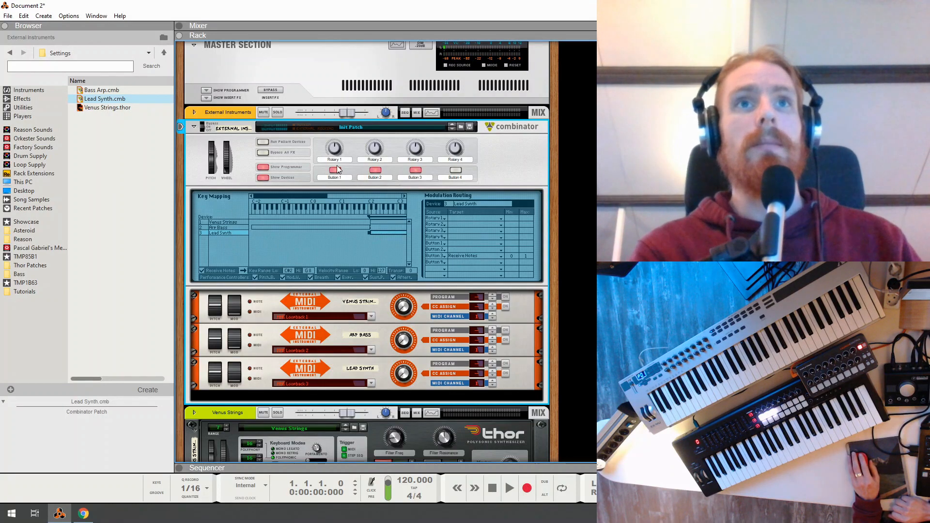